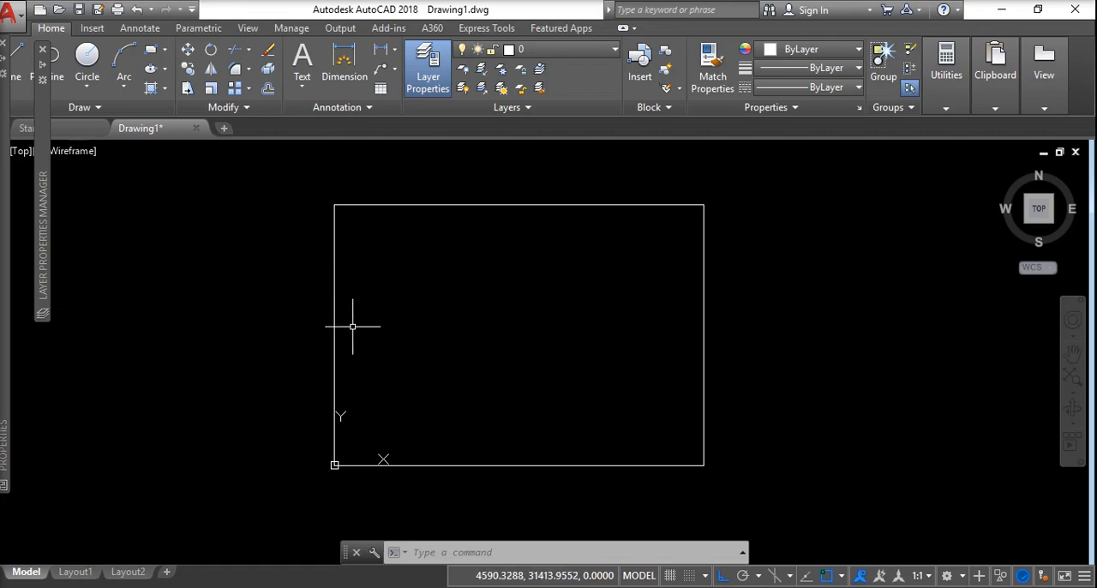
Draw a vertical line near the rectangle's left edge and a crossing horizontal line about 67129 units long near its bottom edge.
click(20, 56)
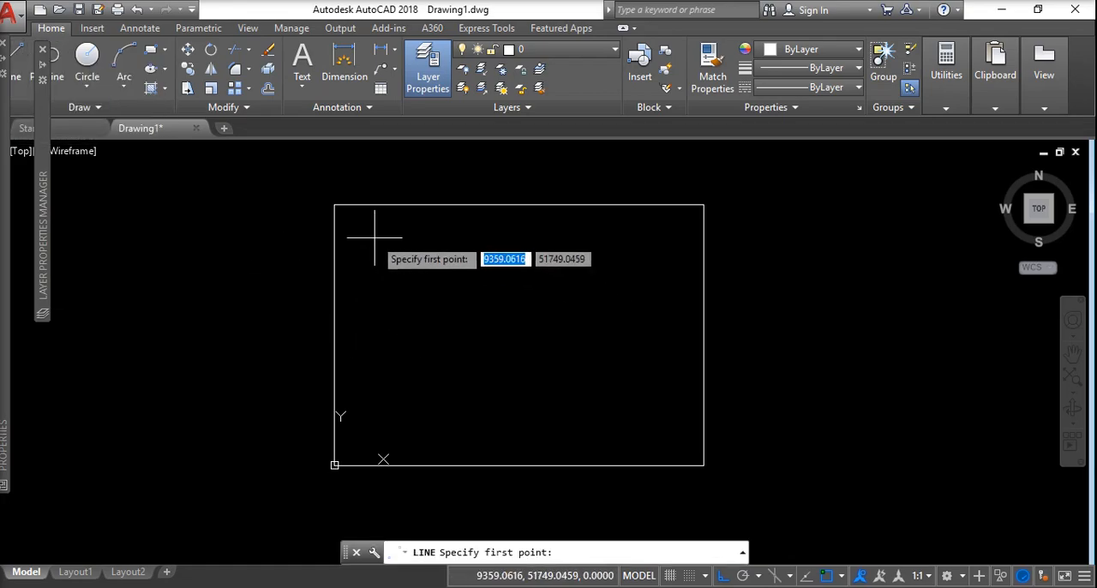
click(370, 234)
click(377, 437)
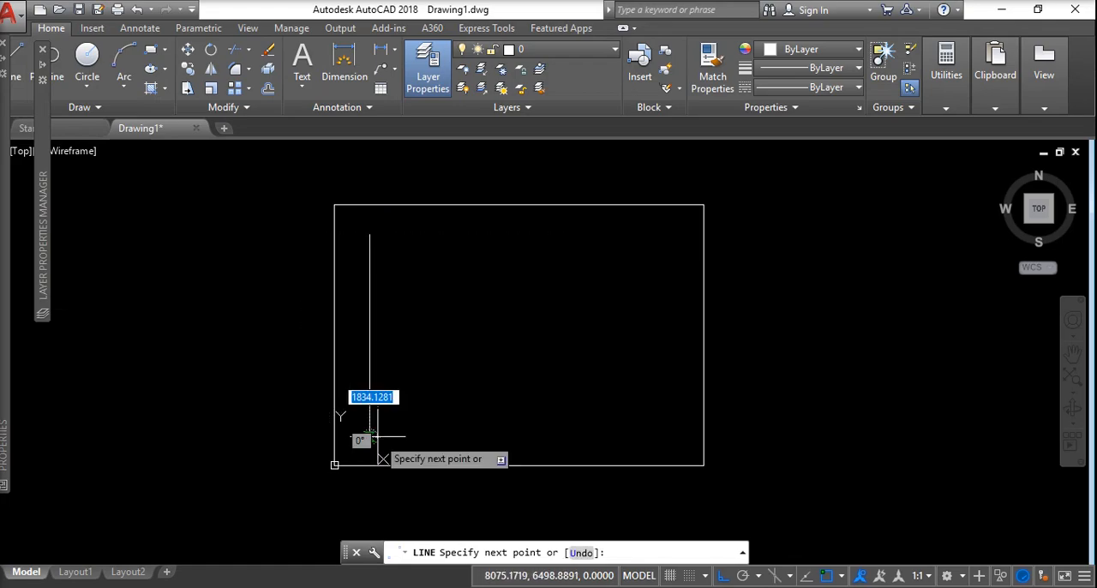
key(Return)
key(Return)
click(353, 422)
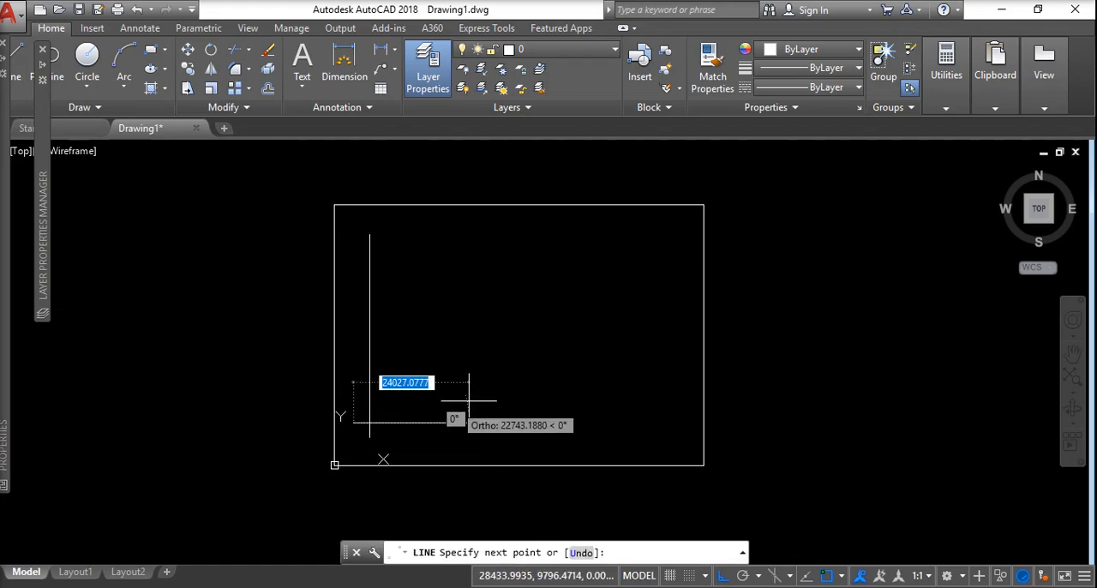
click(647, 417)
key(Return)
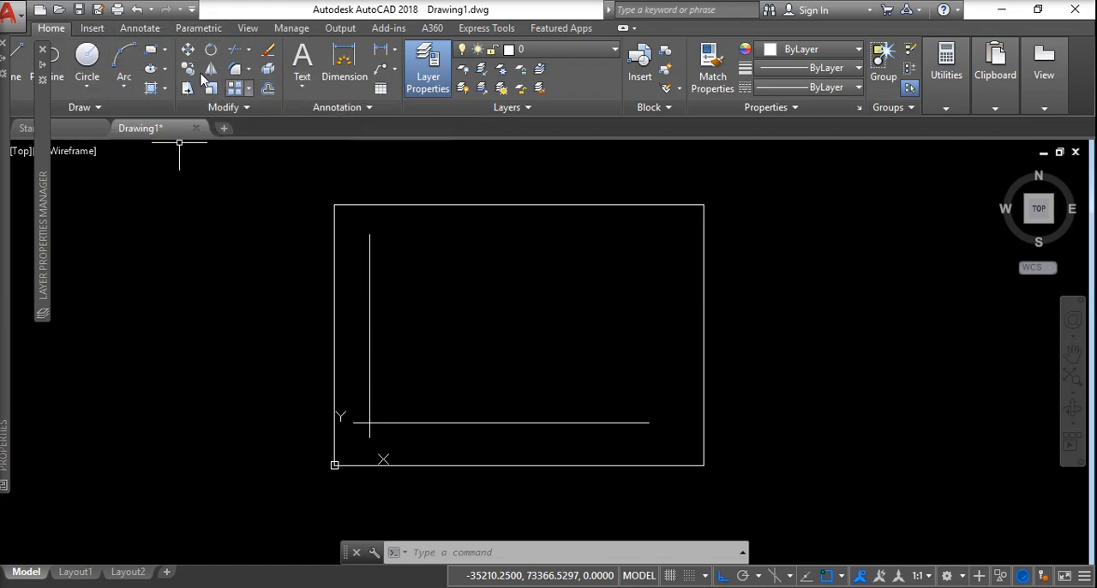
Offset the vertical line to the right four times at a distance of 4000, using the Multiple option.
click(267, 91)
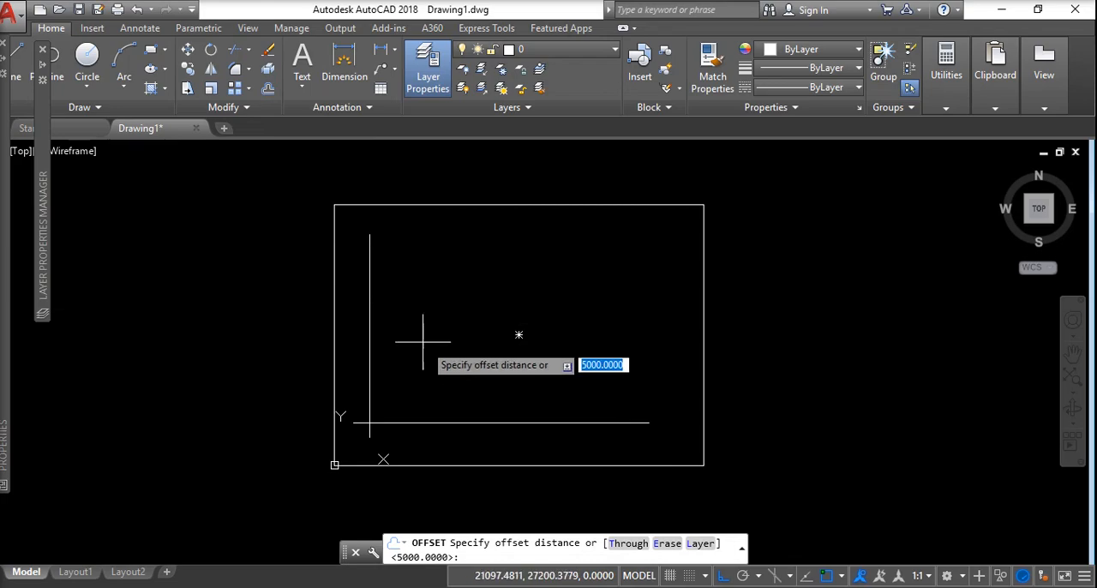
text(4000)
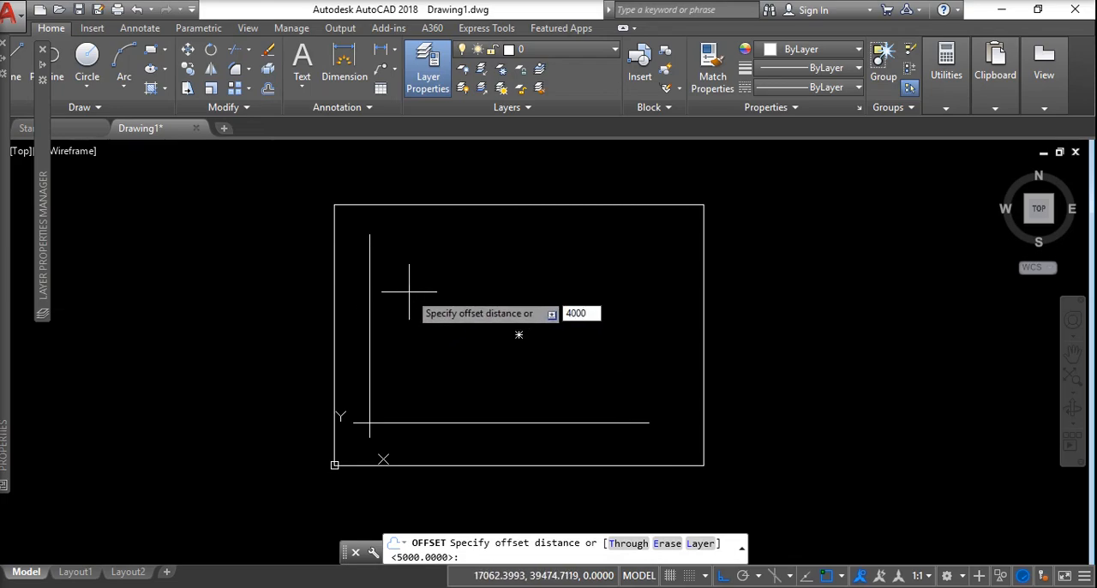
key(Return)
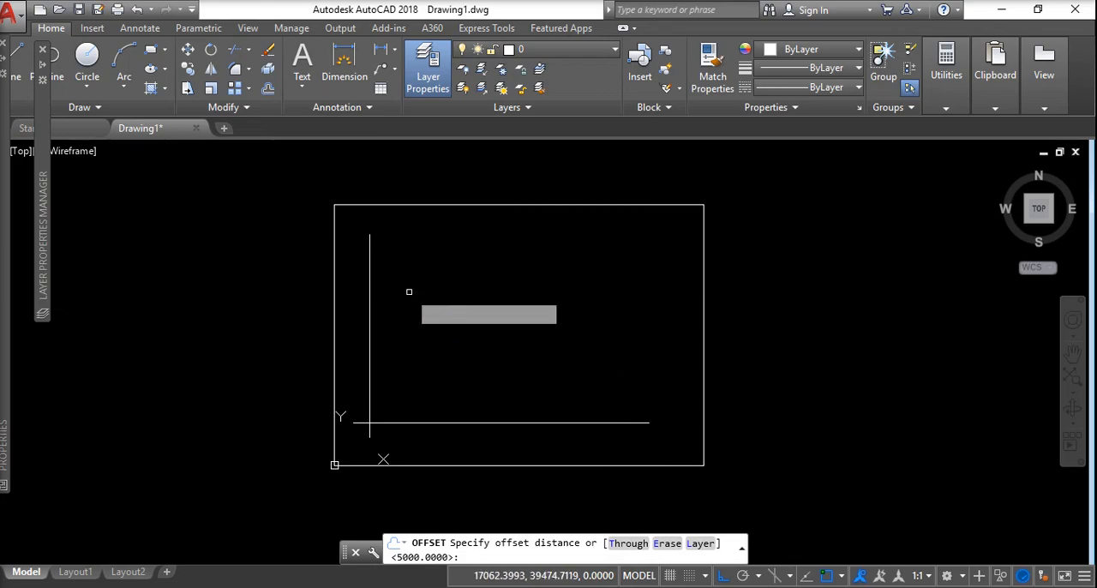
click(370, 348)
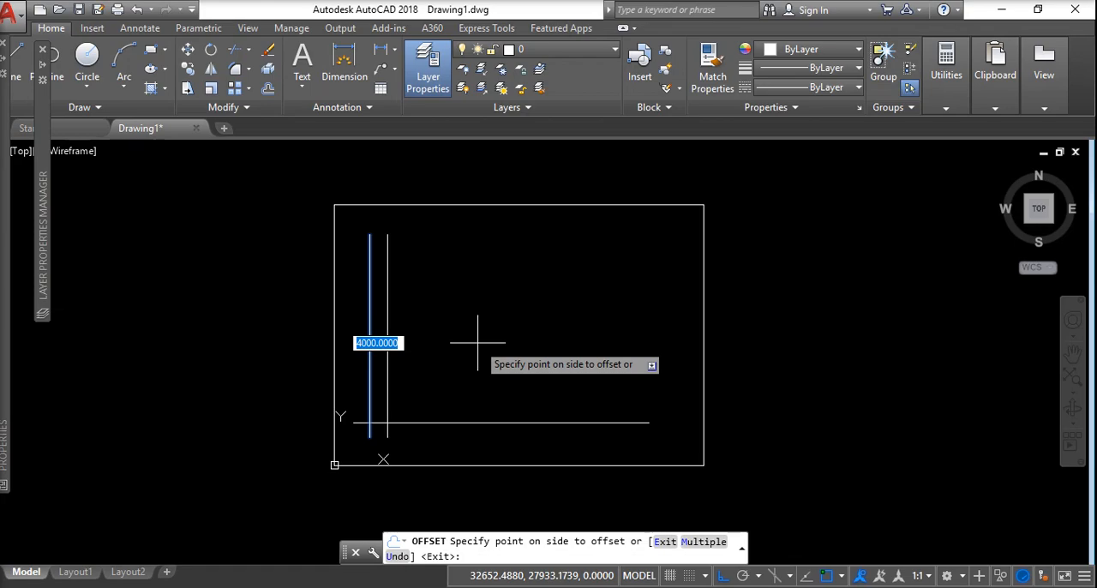
text(m)
key(Return)
click(524, 345)
click(554, 343)
click(576, 338)
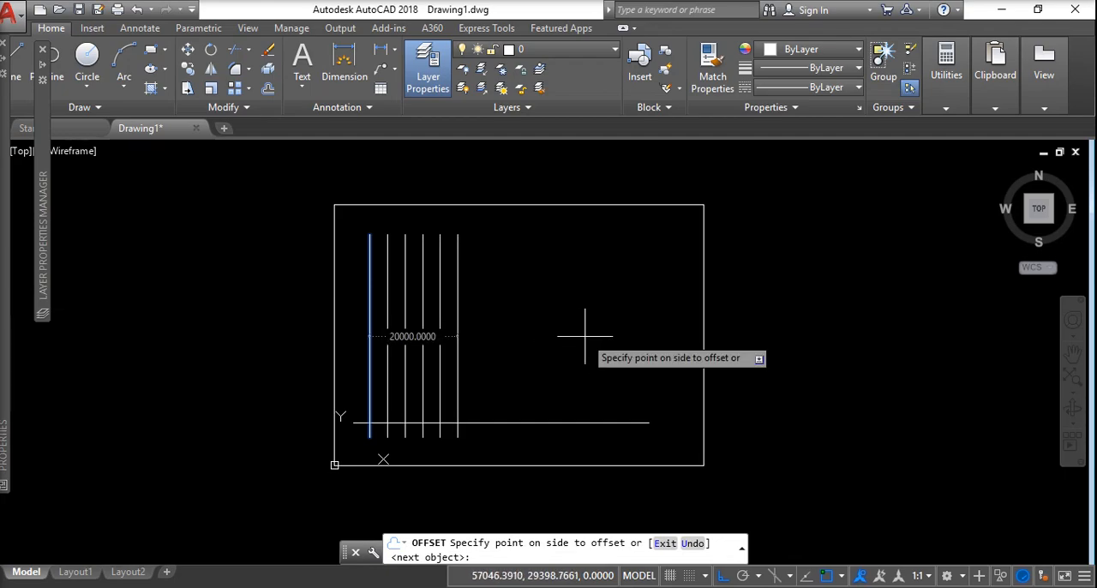
key(Return)
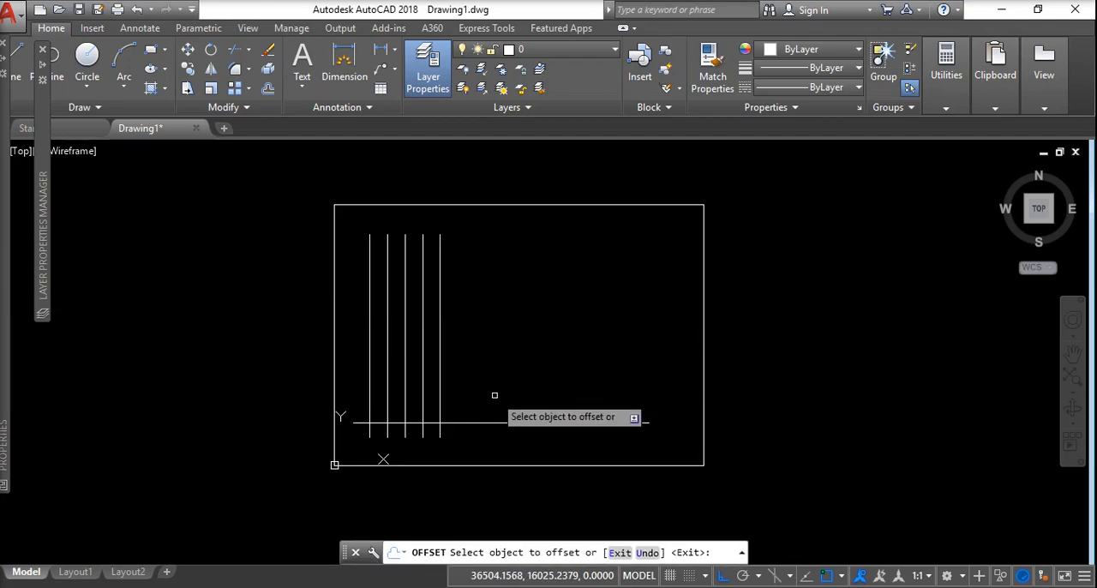
key(Return)
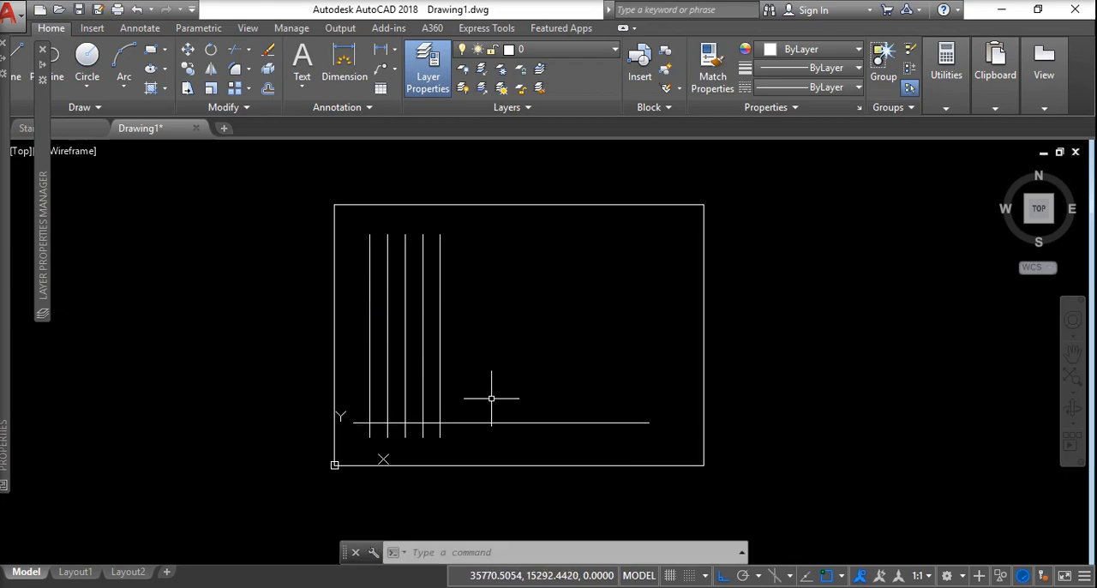
Offset the horizontal line upward five times at a distance of 5000, using the Multiple option.
key(Return)
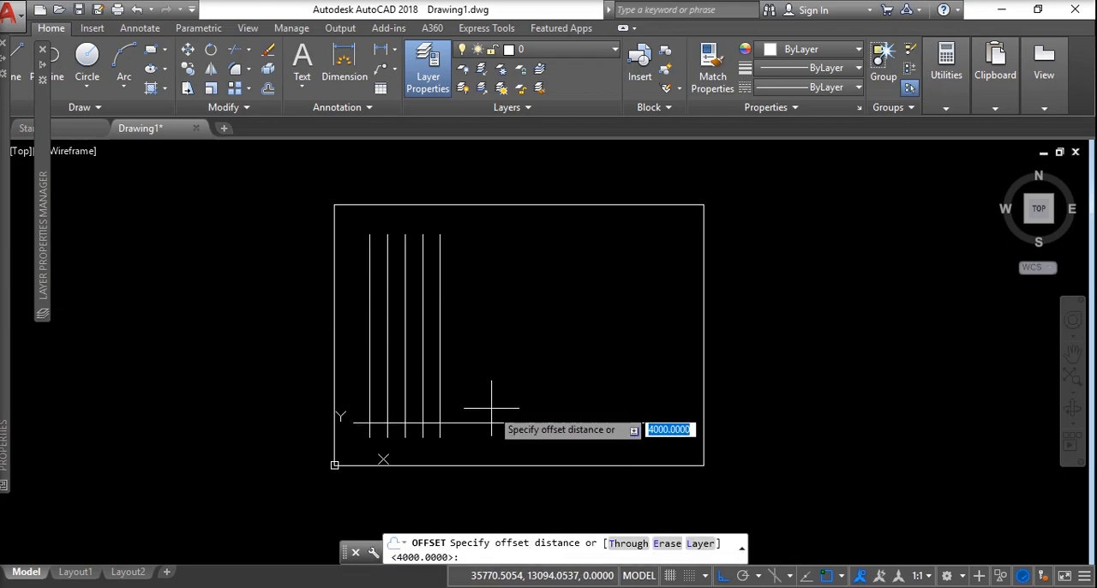
text(5000)
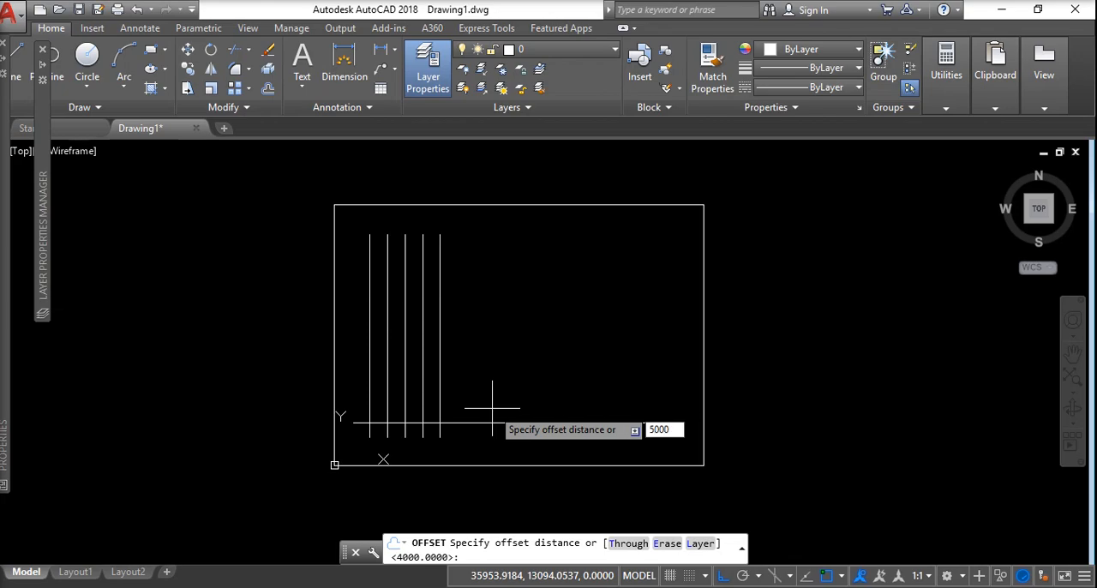
key(Return)
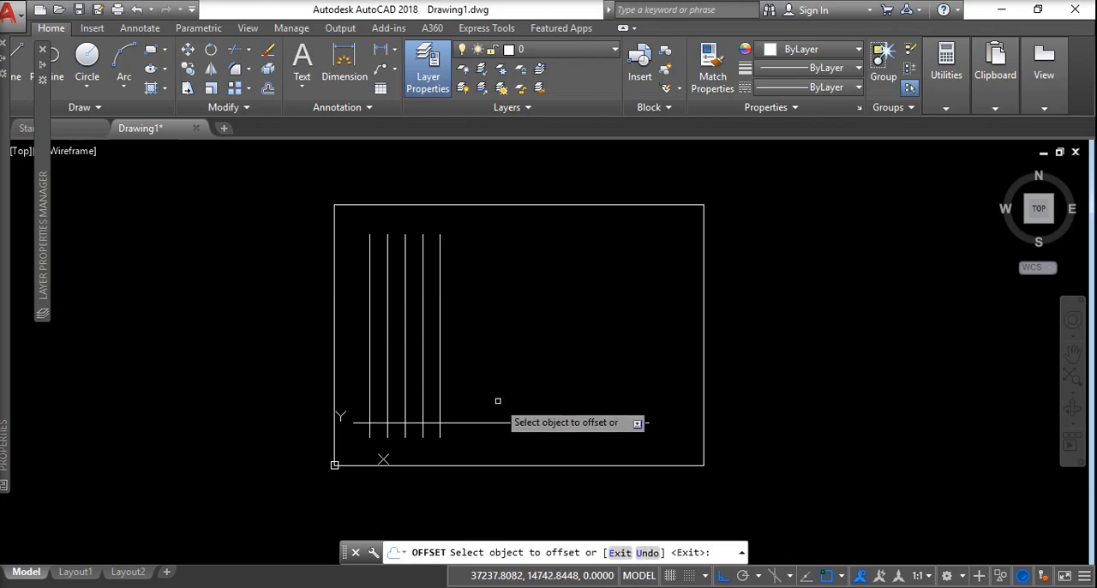
click(469, 422)
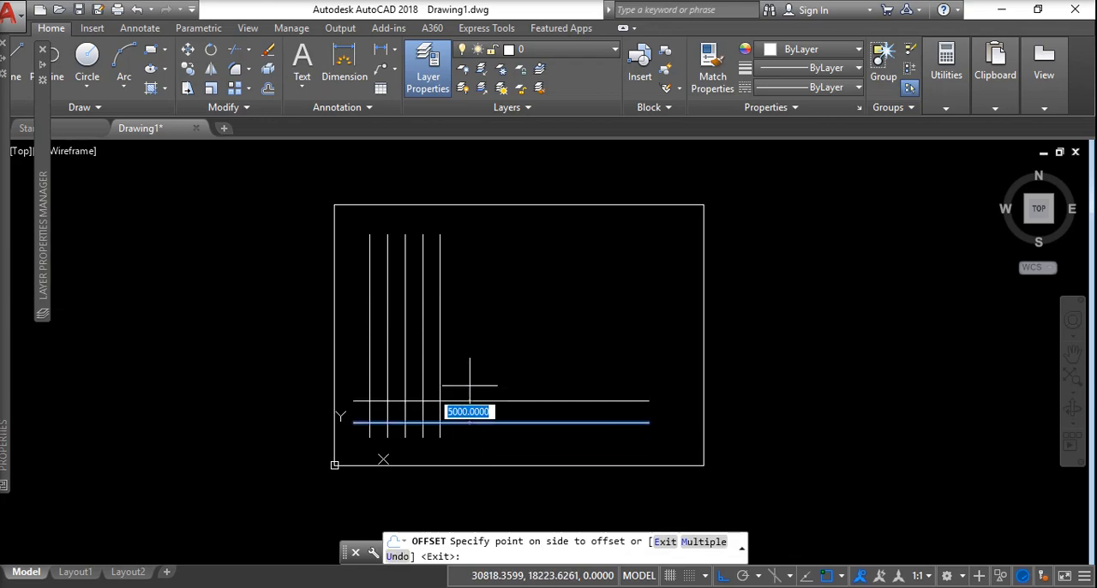
text(m)
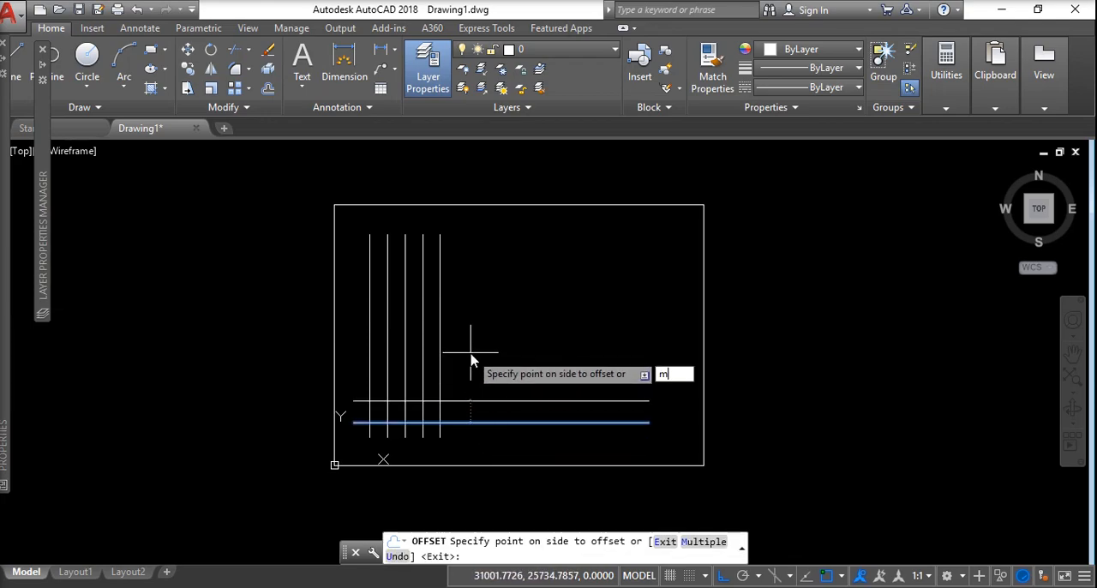
key(Return)
click(470, 351)
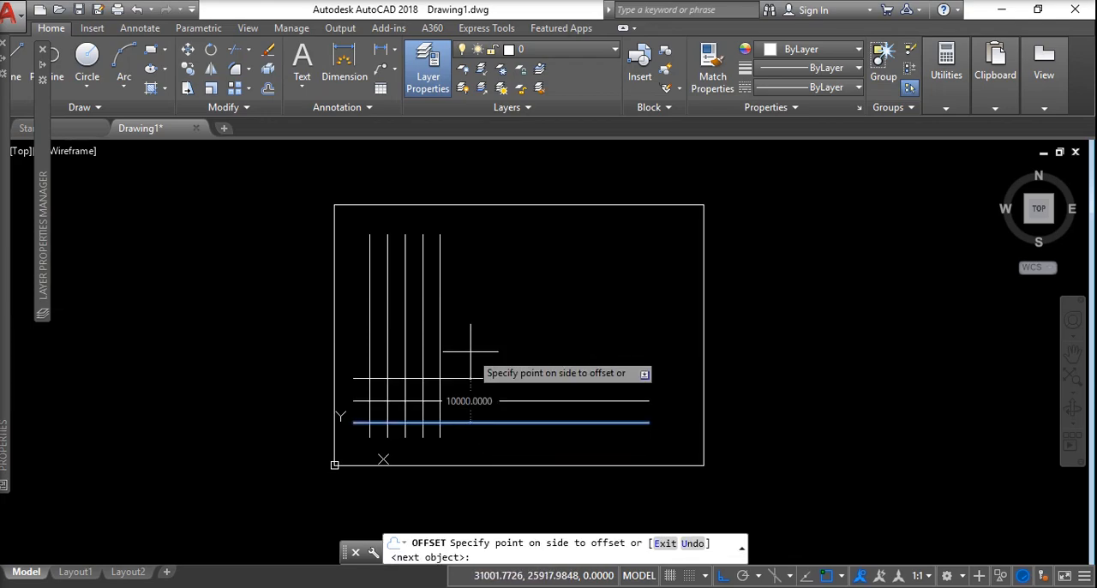
click(469, 343)
click(468, 343)
click(467, 322)
click(466, 300)
key(Return)
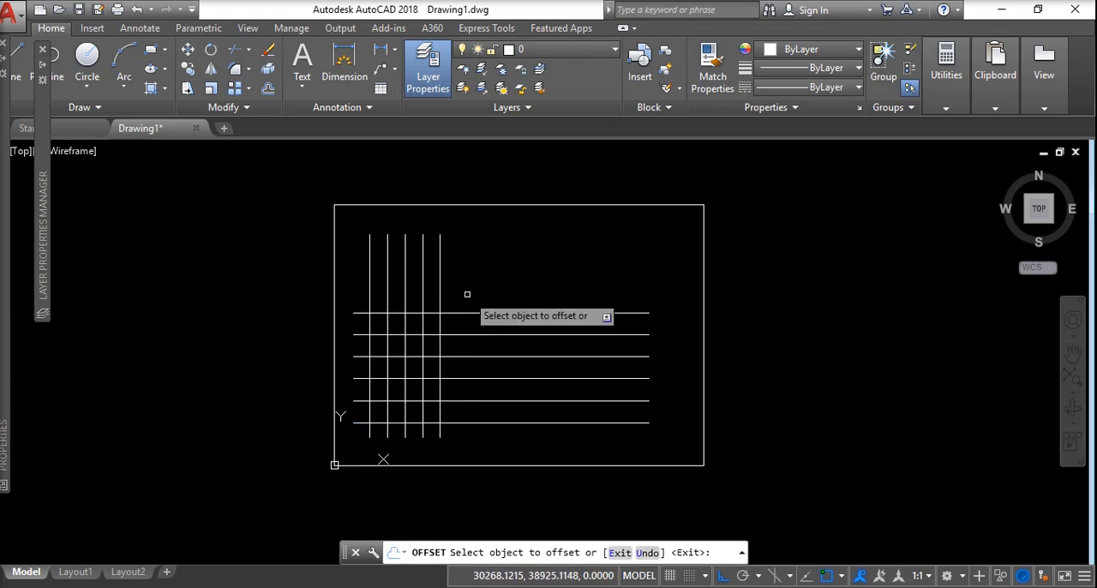
key(Escape)
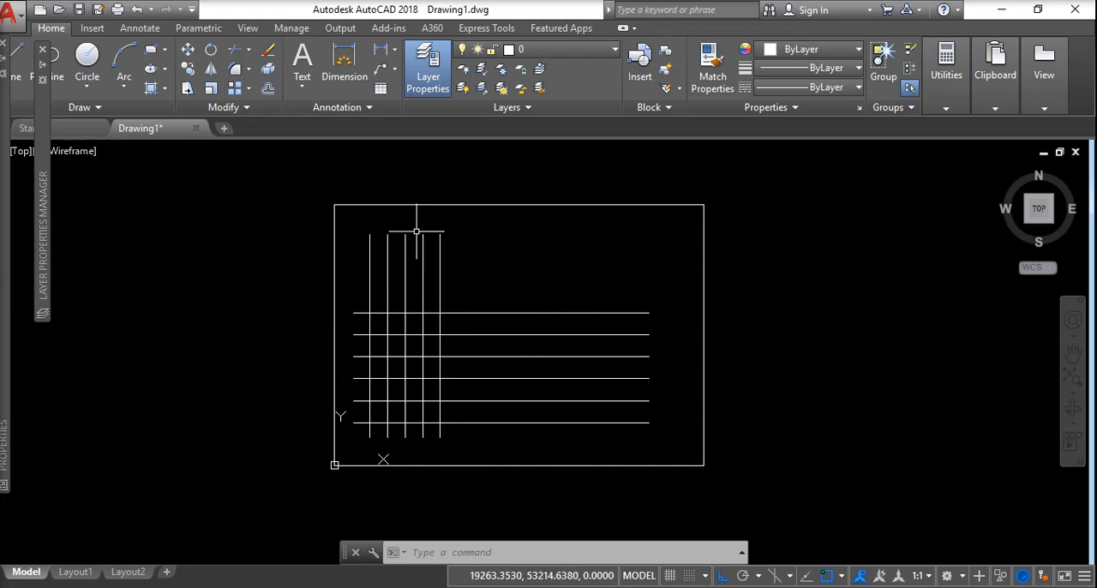
Stretch the right ends of all horizontal lines about 44019 units left, to just past the last vertical line.
click(187, 89)
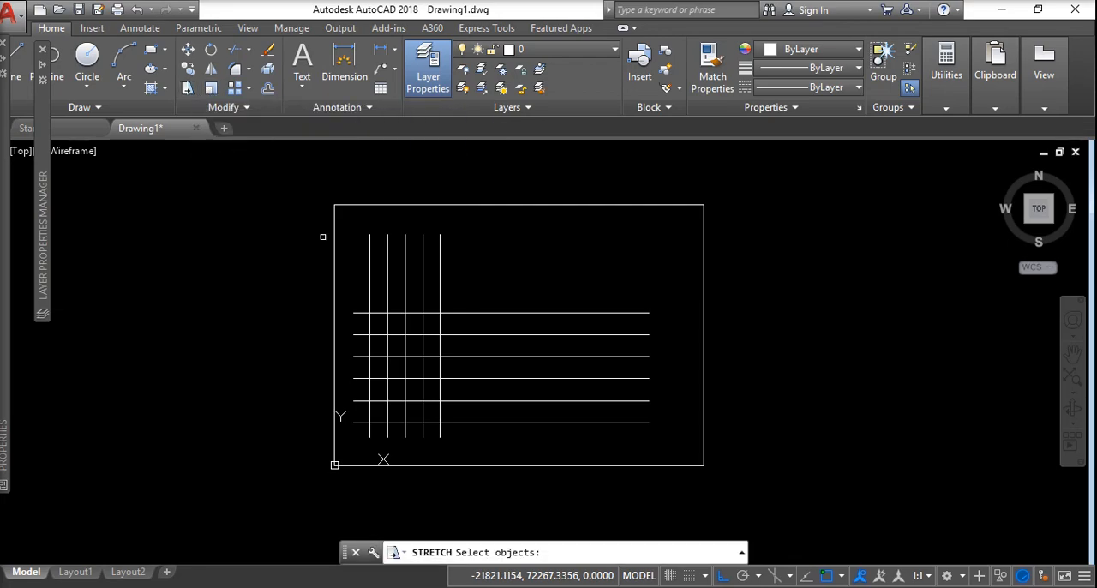
click(660, 285)
click(632, 434)
key(Return)
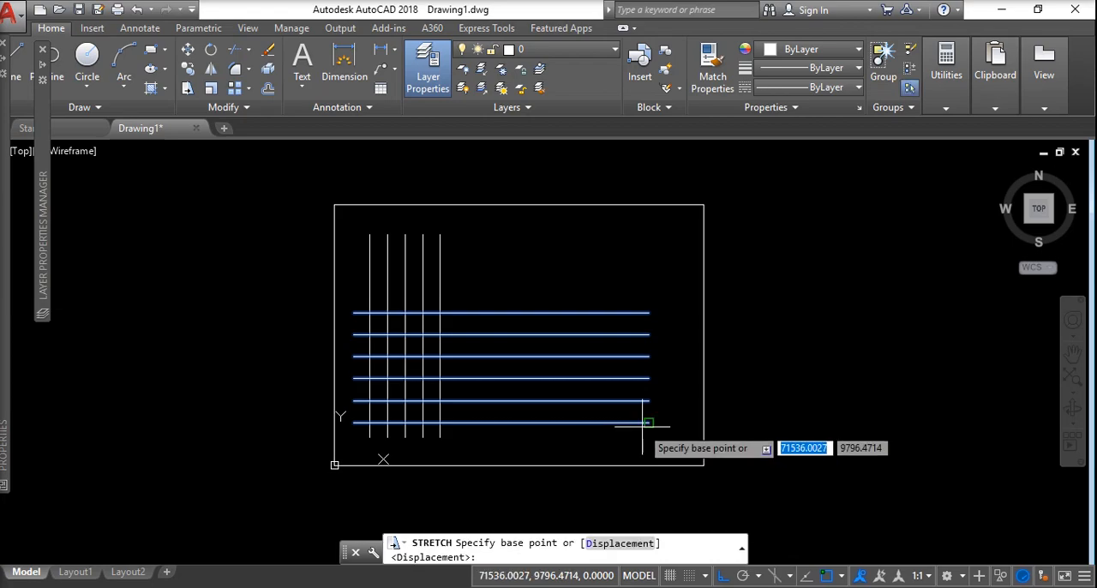
click(649, 423)
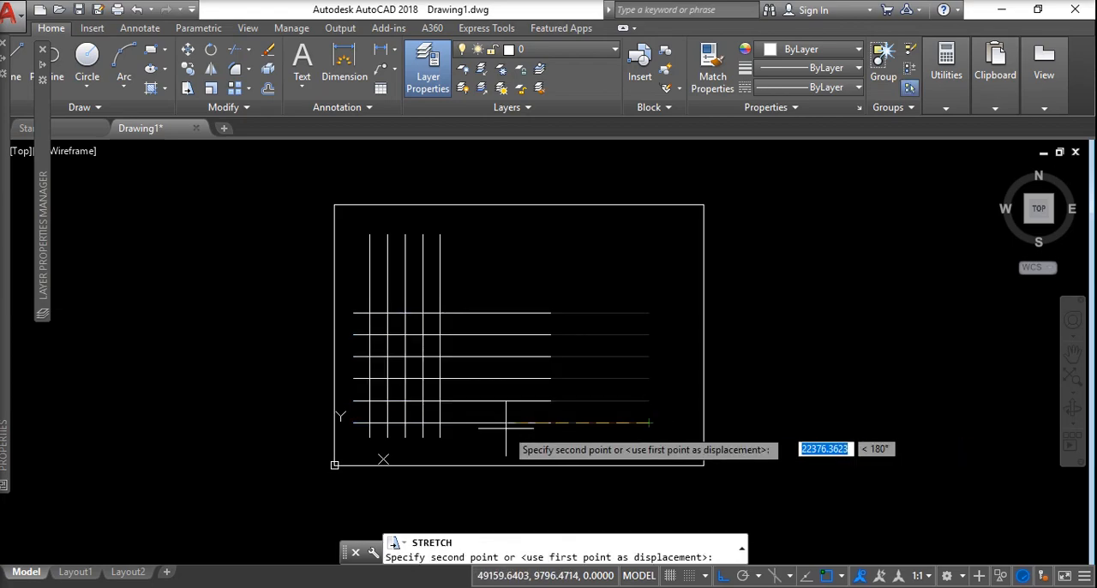
click(455, 422)
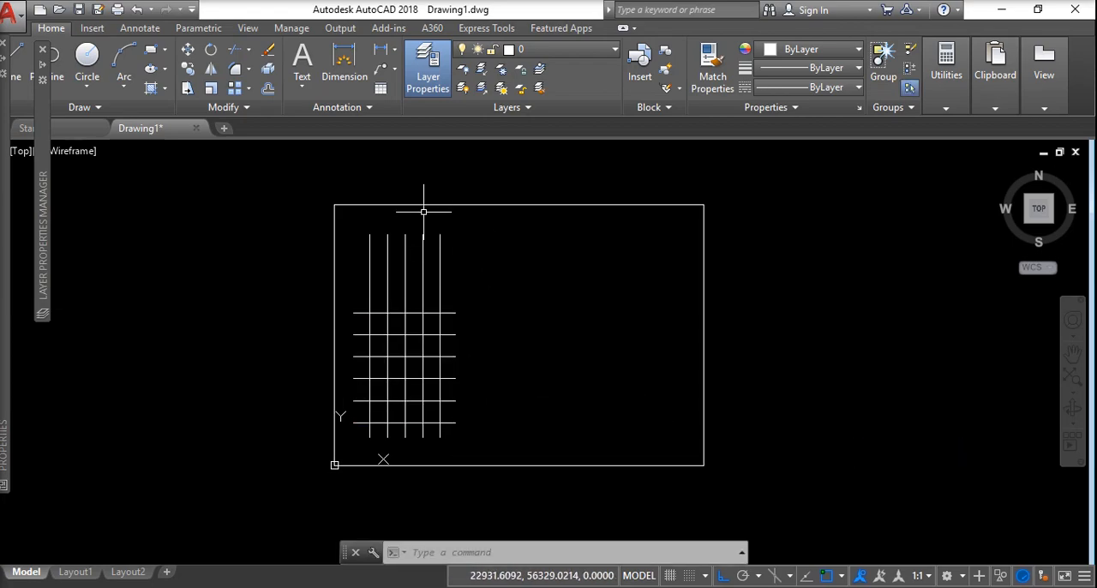
Stretch the upper ends of all vertical lines down to just above the topmost horizontal grid line.
click(187, 93)
click(484, 224)
click(352, 247)
key(Return)
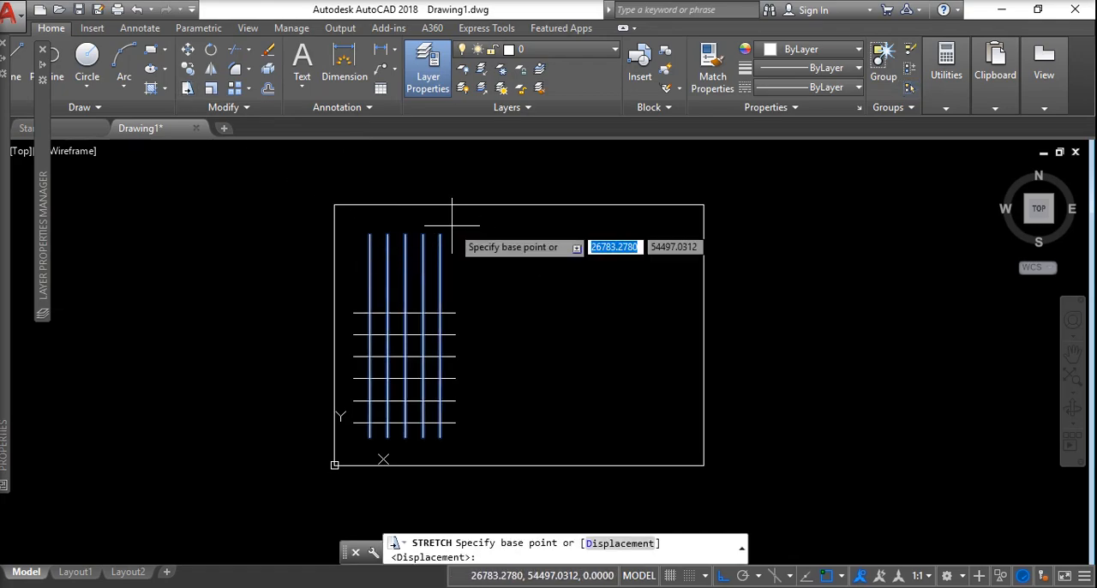
click(438, 247)
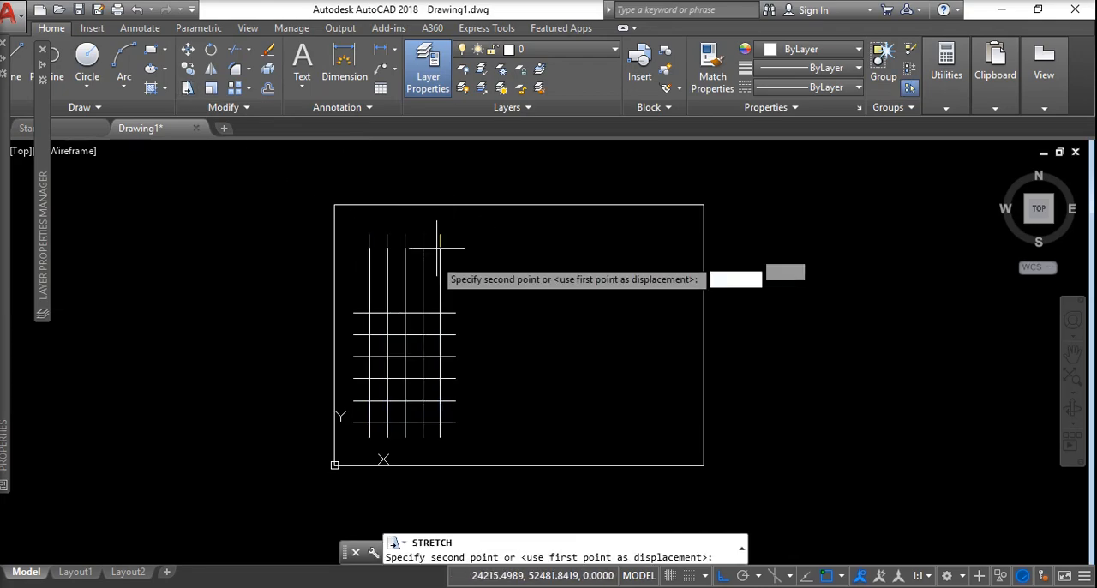
click(440, 302)
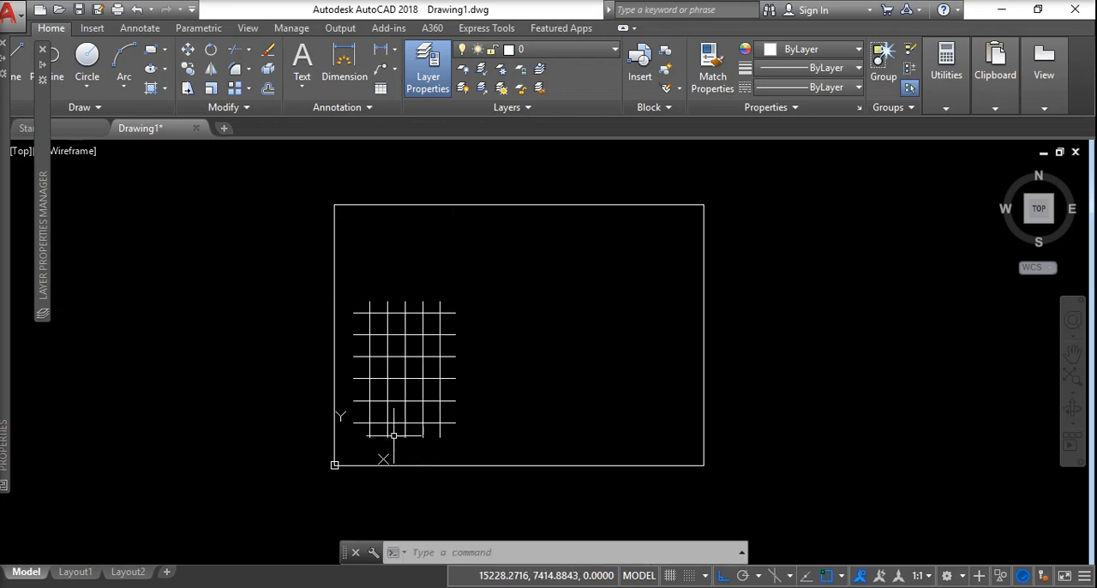
scroll(398, 430, up, 4)
scroll(388, 428, down, 4)
scroll(390, 409, up, 8)
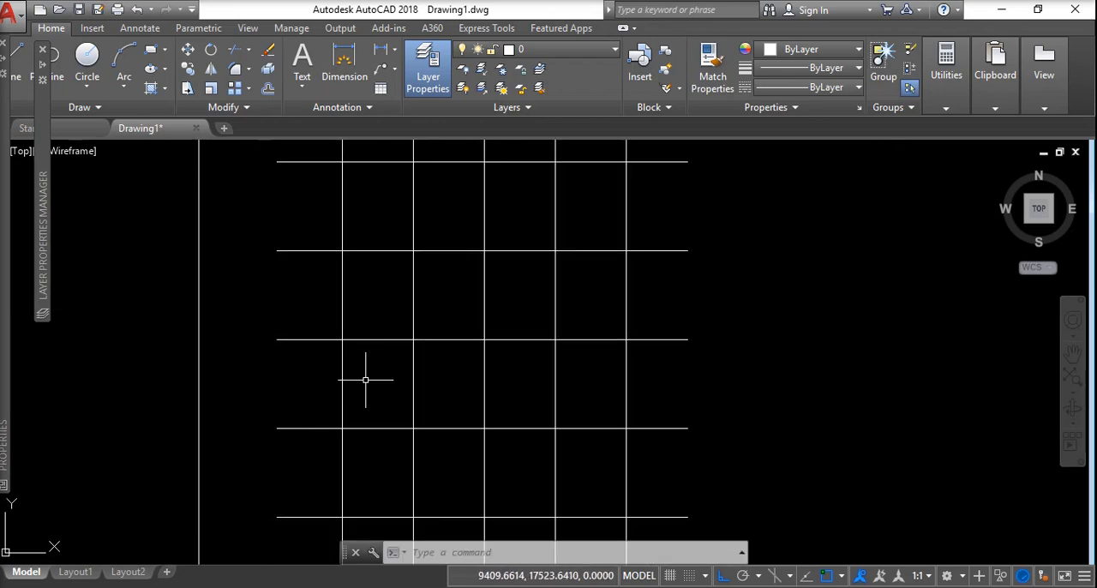
scroll(360, 385, down, 2)
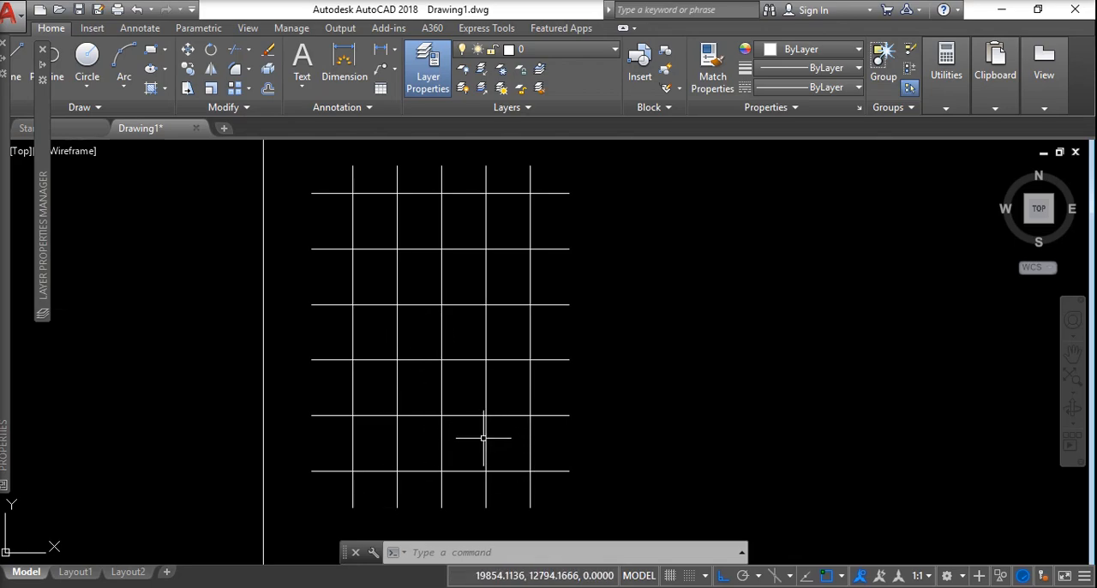
scroll(460, 409, down, 2)
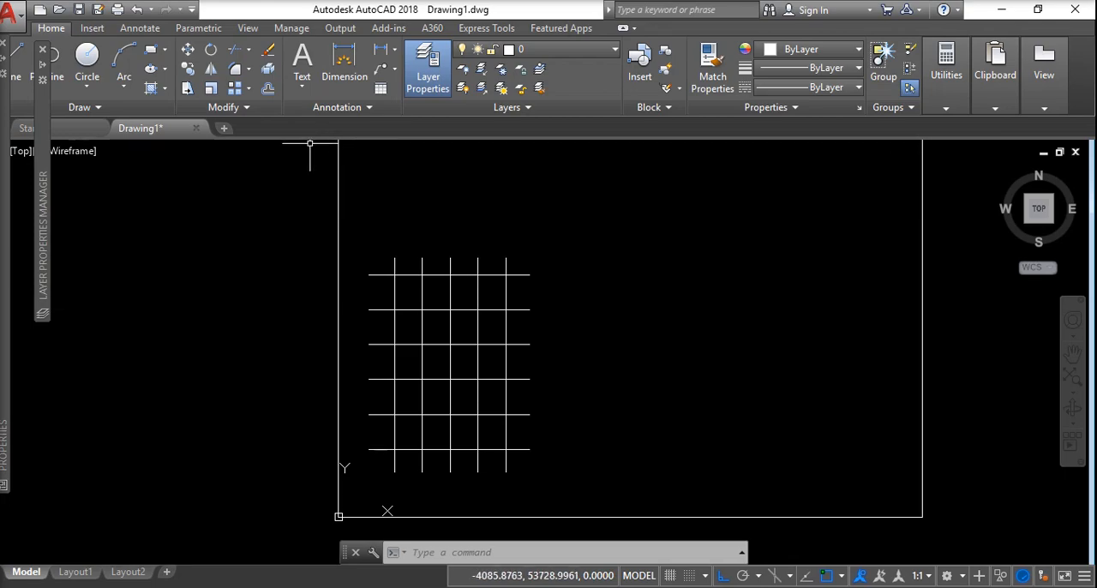
Open the full Layer Properties Manager and create a new layer named dim.
click(425, 55)
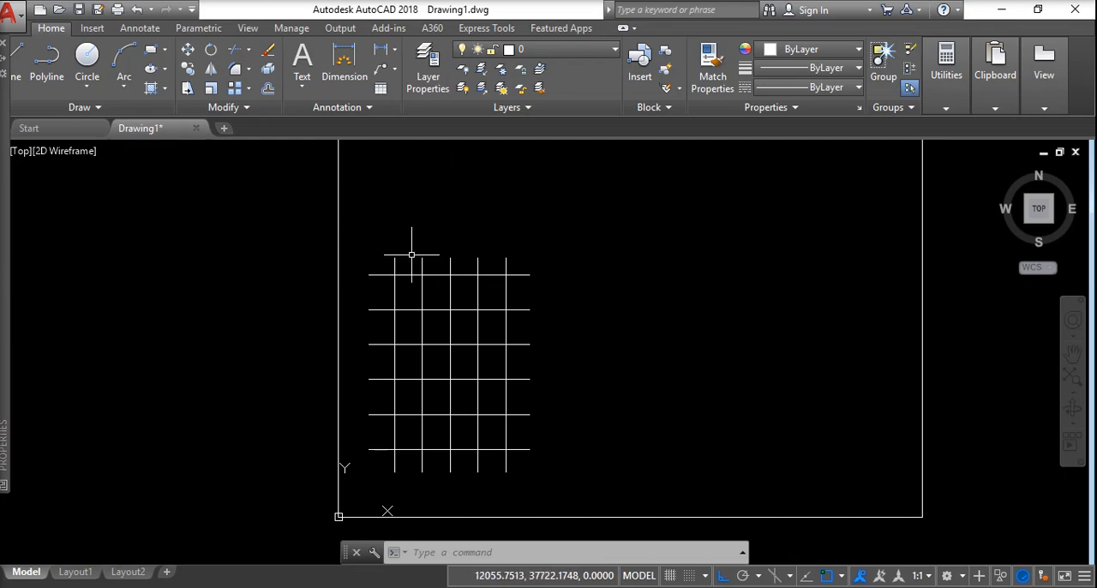
mouse_move(9, 325)
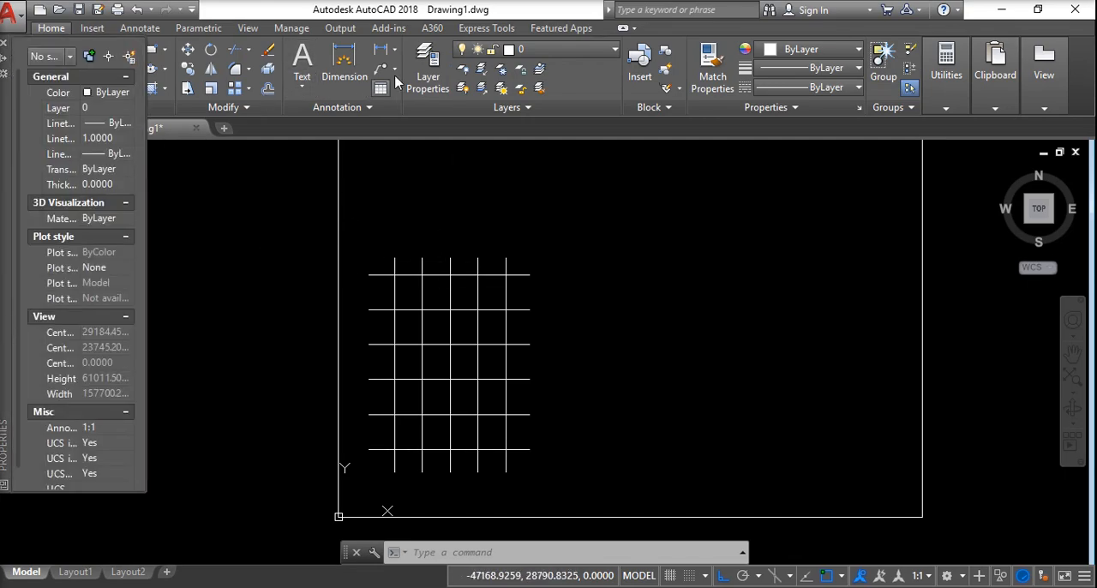
click(424, 61)
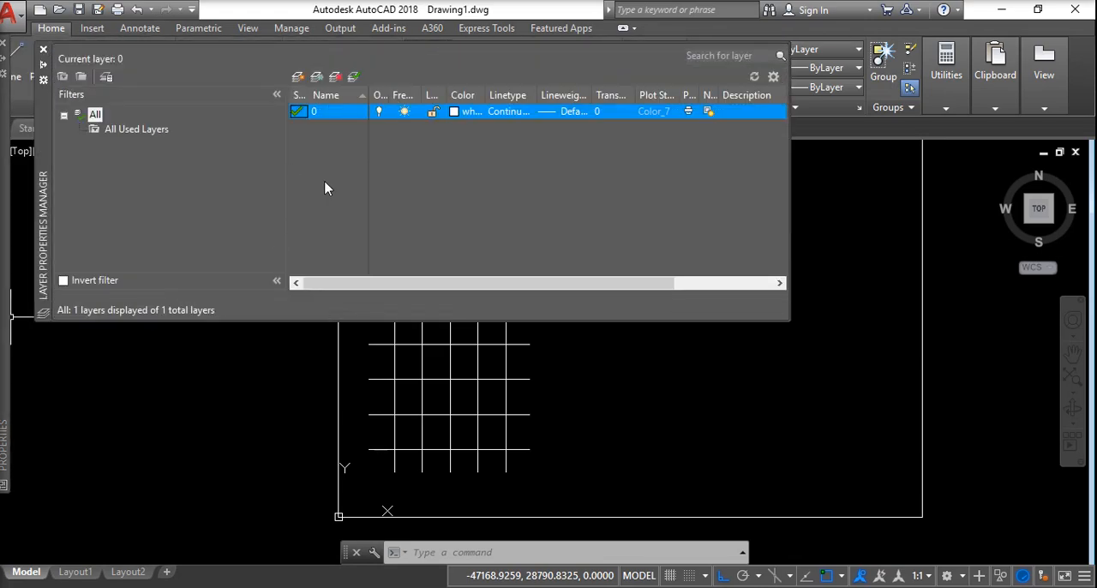
right_click(334, 112)
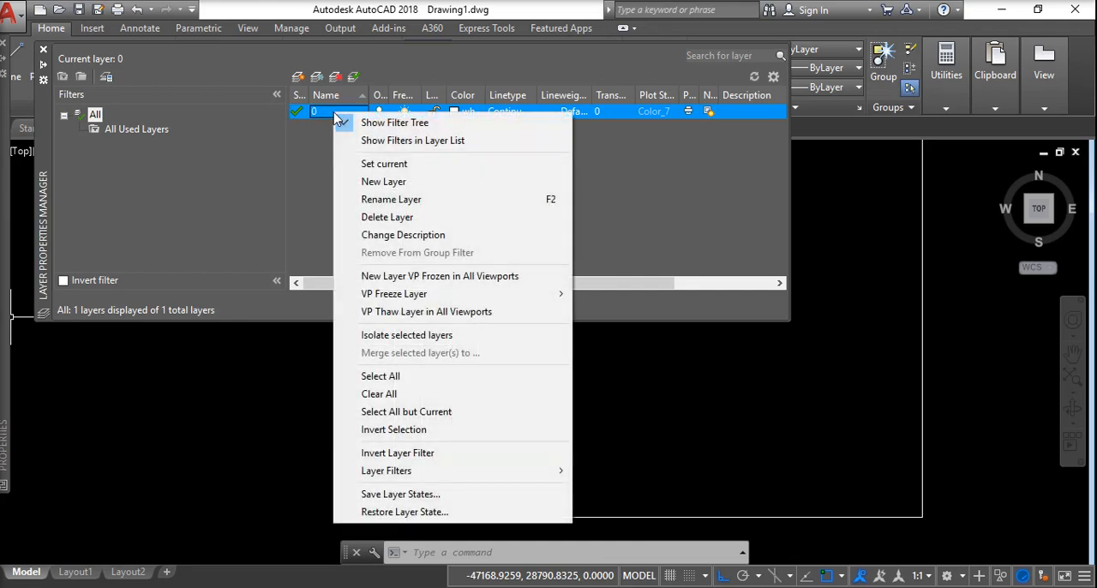
click(386, 181)
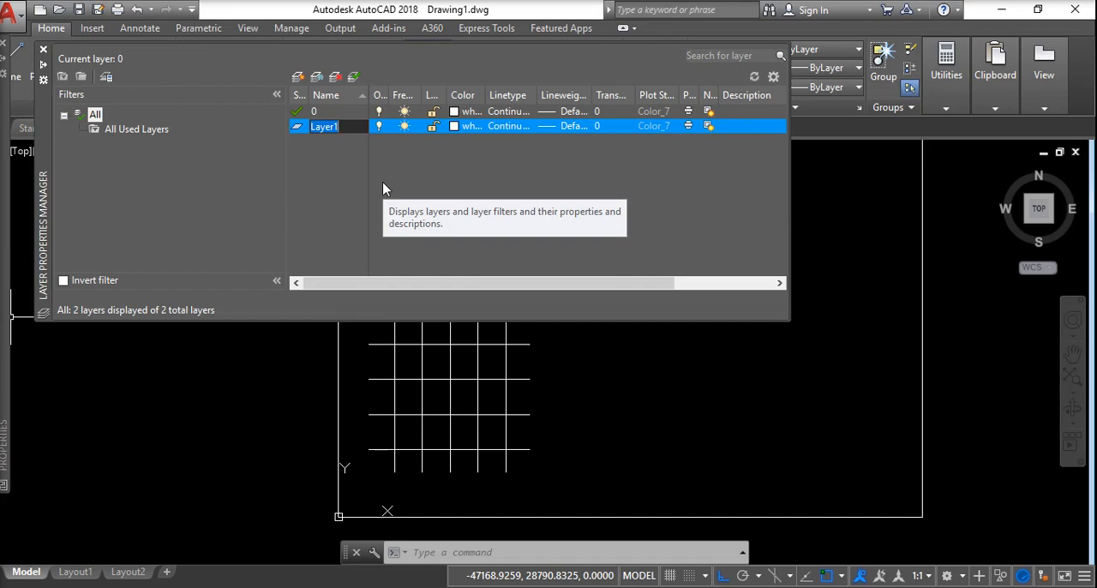
text(dim)
key(Return)
key(Return)
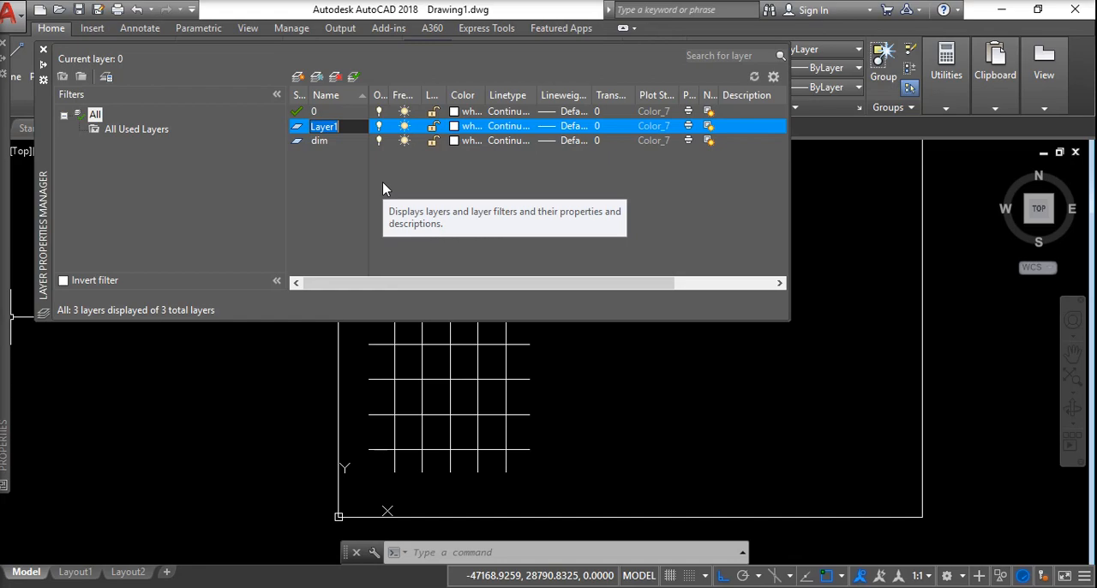
Create two new layers named text and centers.
text(text)
key(alt+n)
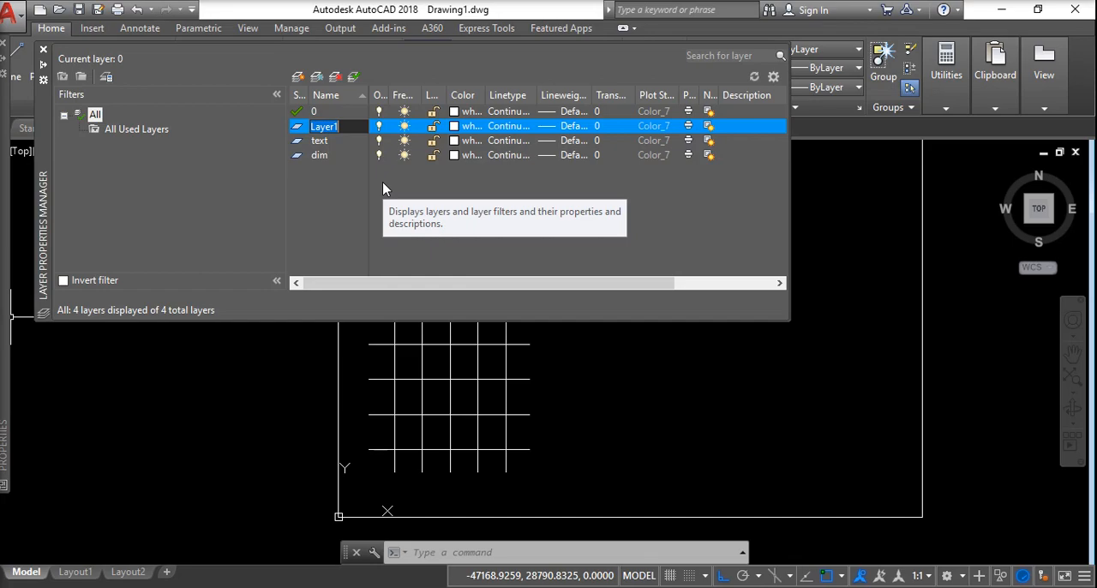
text(center)
key(Return)
key(Return)
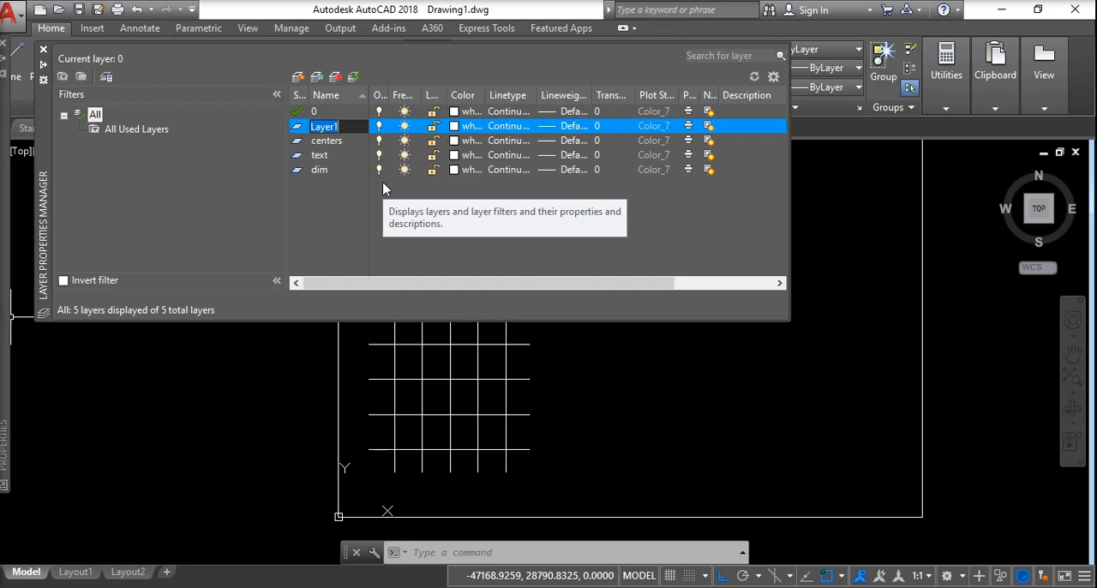
Add two more layers named bold and thin.
text(b)
key(BackSpace)
key(BackSpace)
key(alt+n)
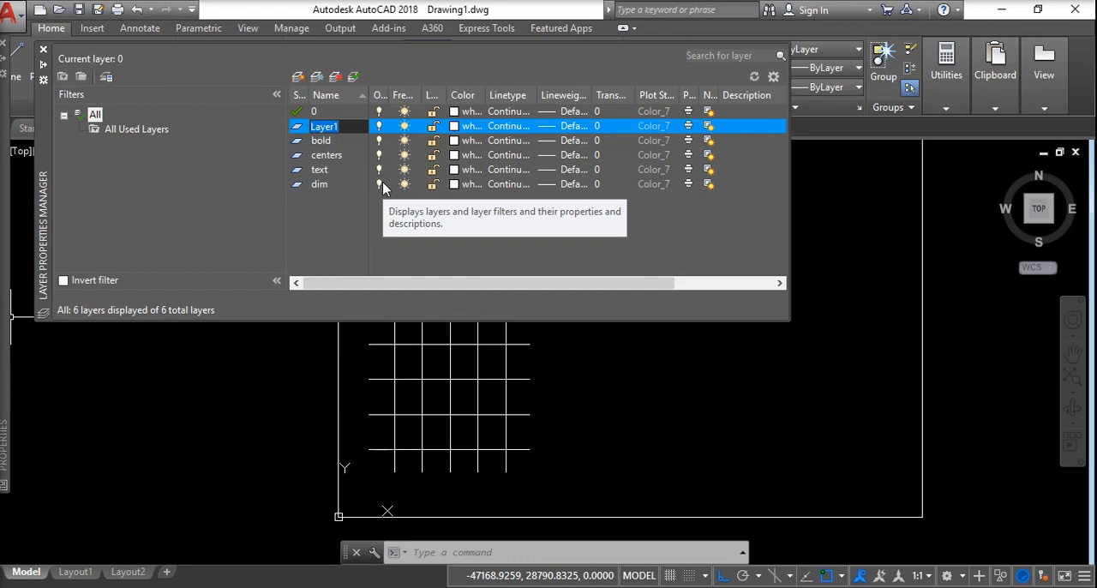
text(thin)
key(Return)
Create a layer named hidden and set its color to magenta.
key(alt+n)
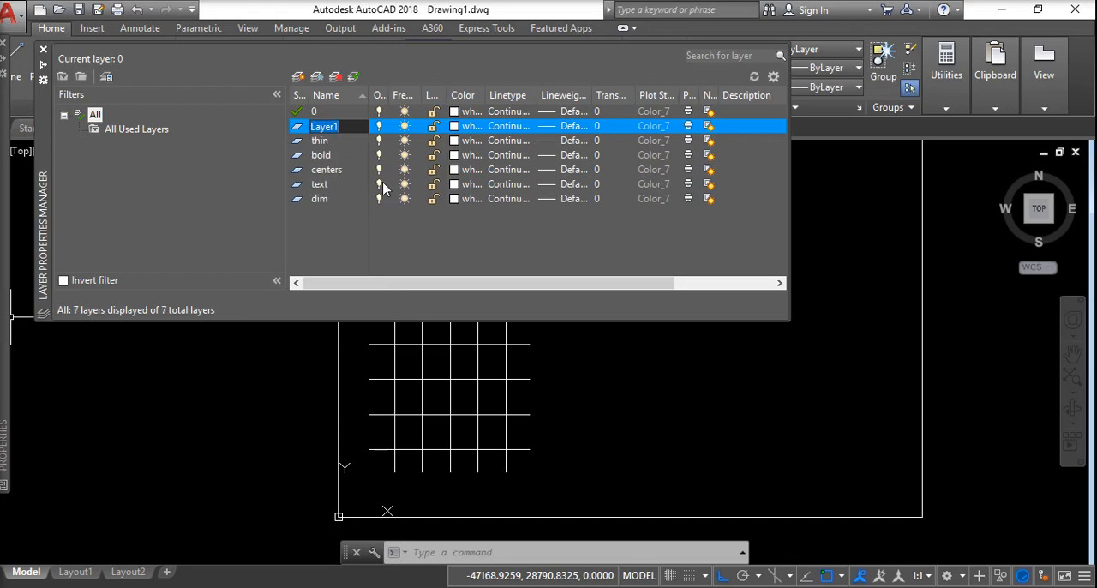
text(hidden)
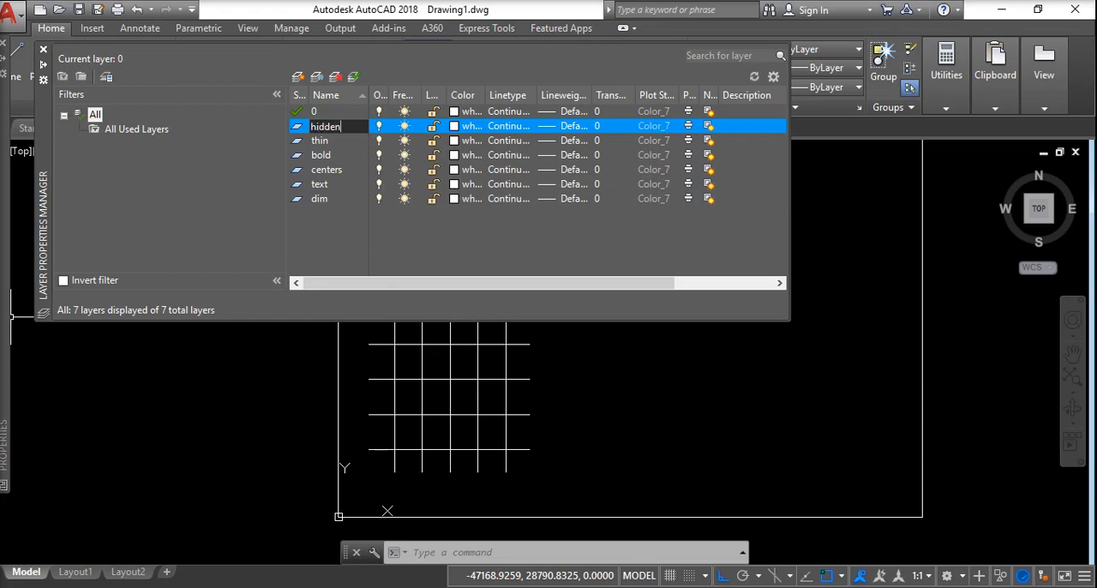
click(471, 130)
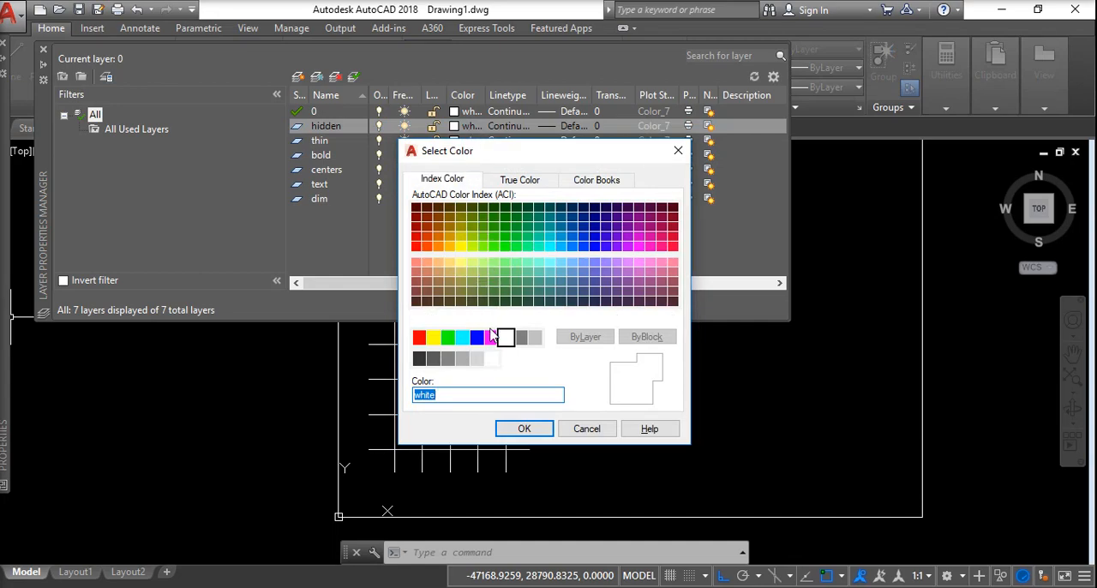
click(491, 338)
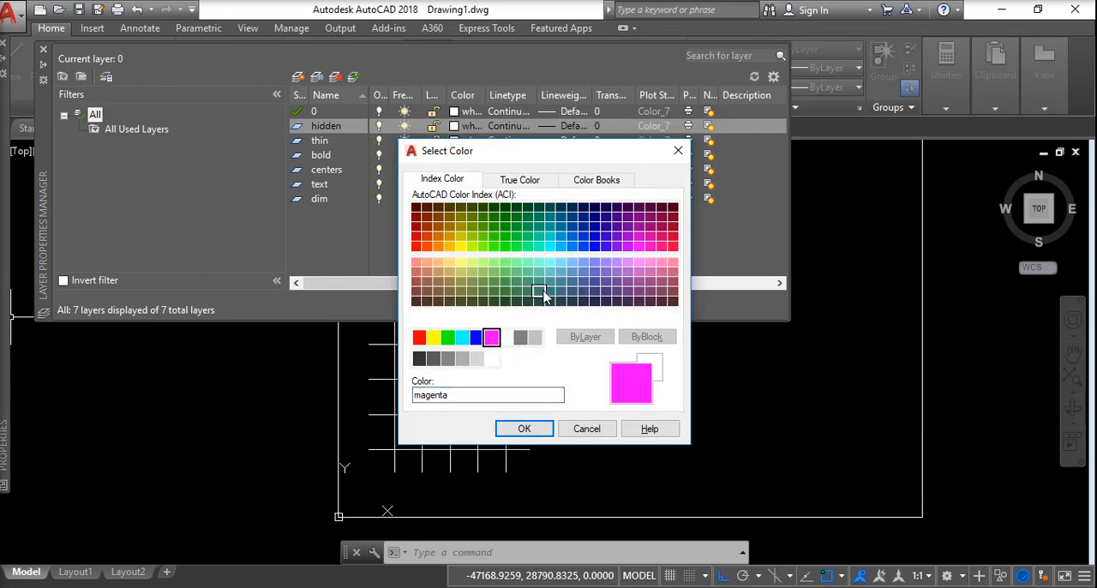
click(524, 428)
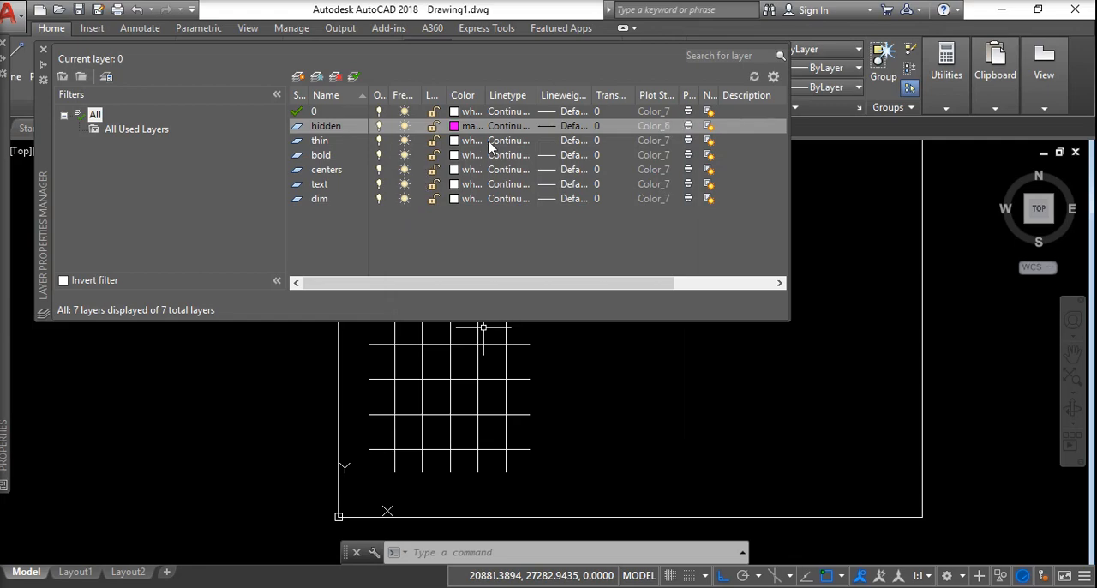
Load the HIDDEN linetype from acad.lin and assign it to the hidden layer.
click(506, 126)
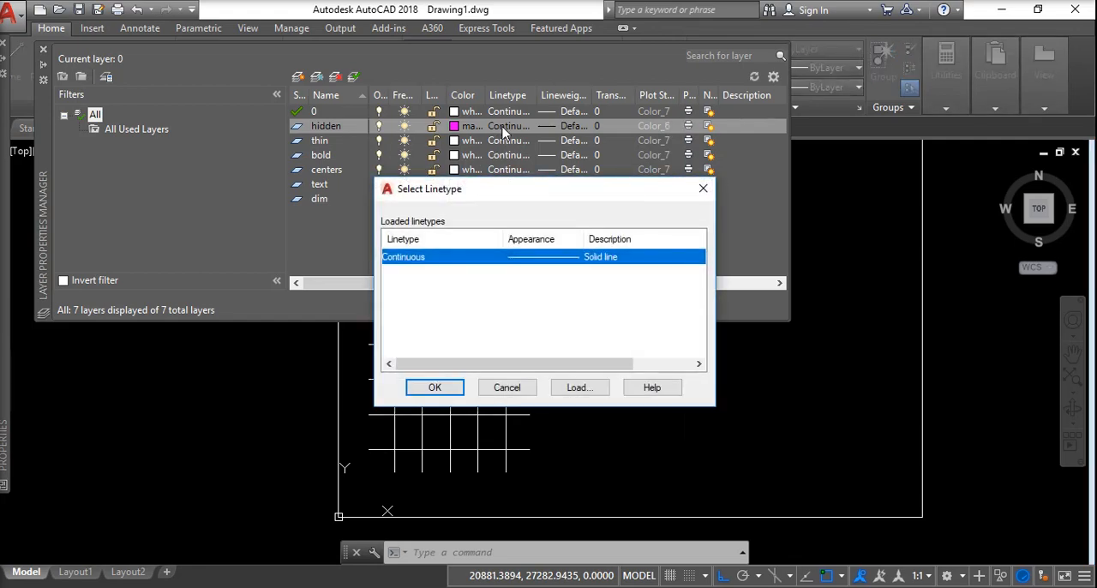
click(578, 387)
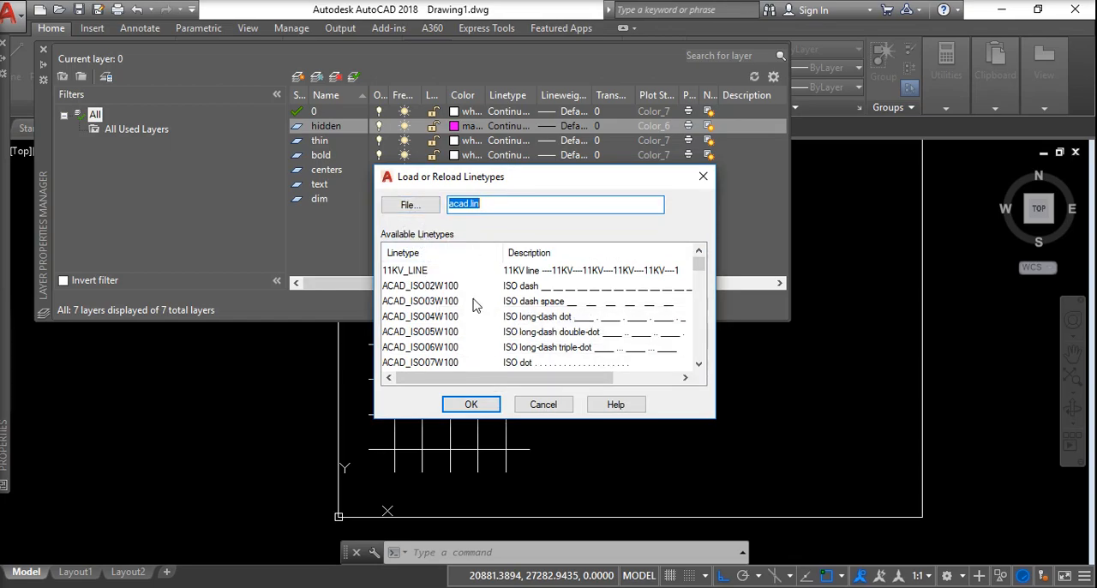
scroll(475, 319, down, 4)
scroll(476, 322, down, 2)
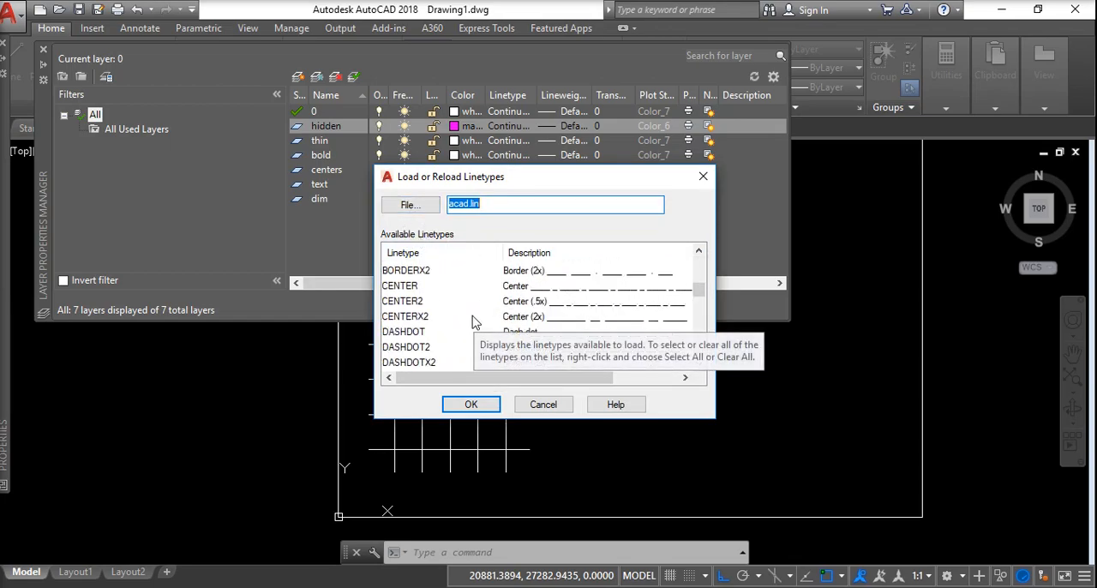
scroll(471, 321, down, 5)
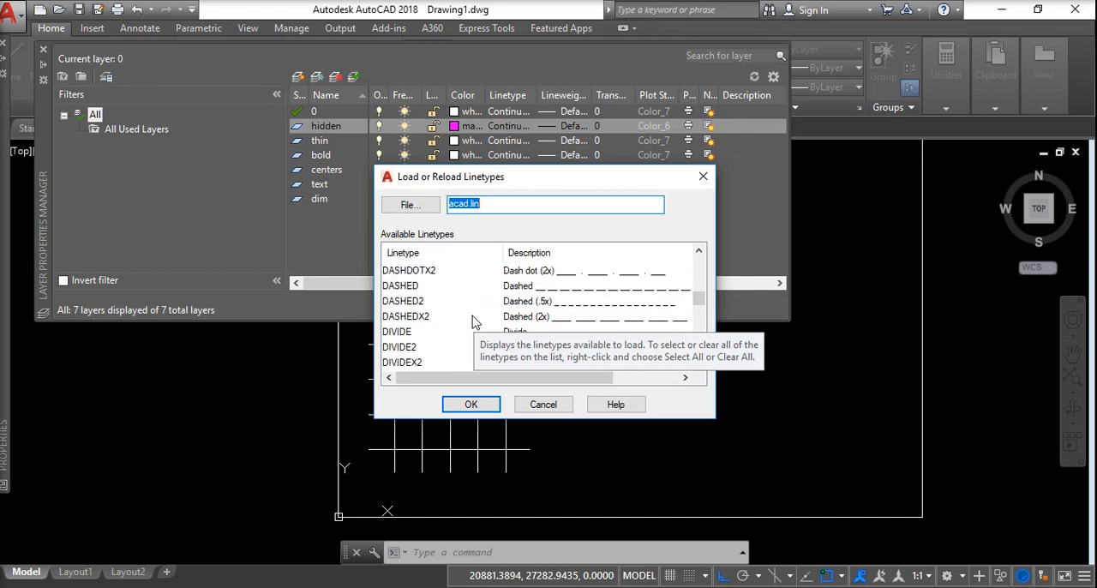
scroll(470, 322, down, 1)
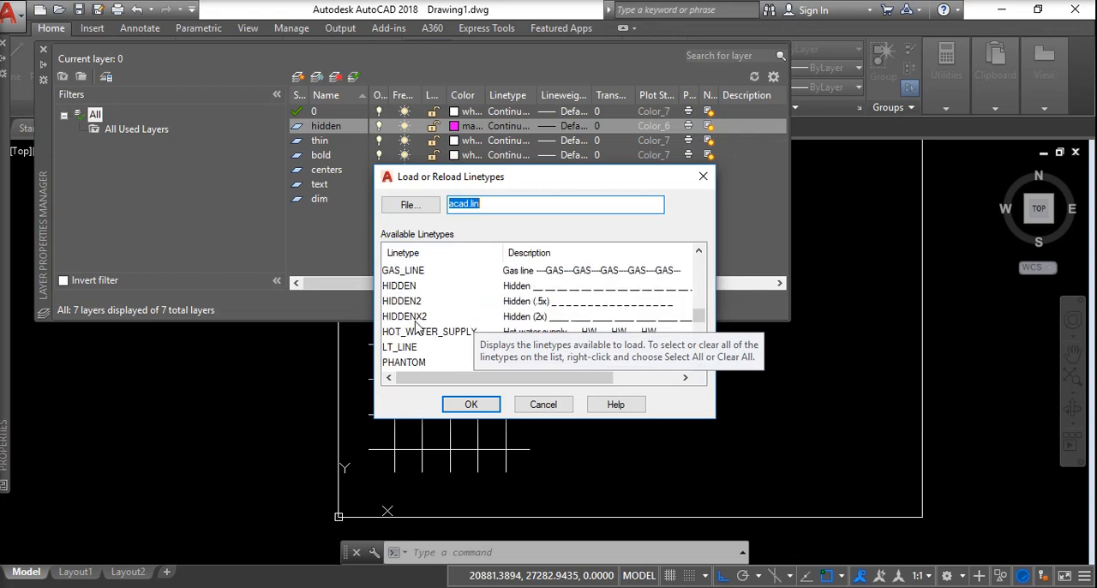
click(407, 287)
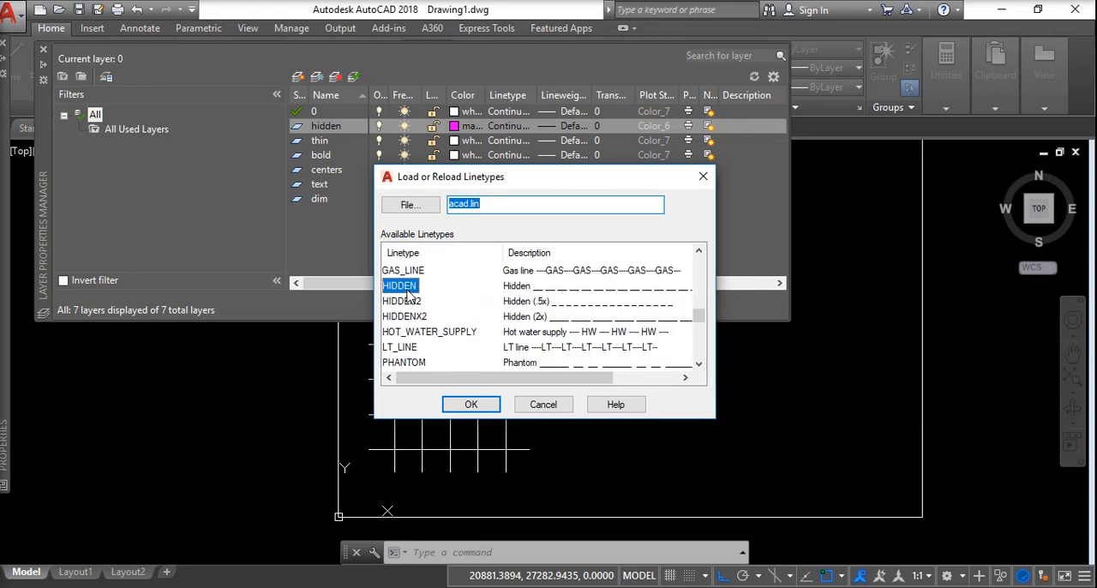
click(472, 406)
click(404, 273)
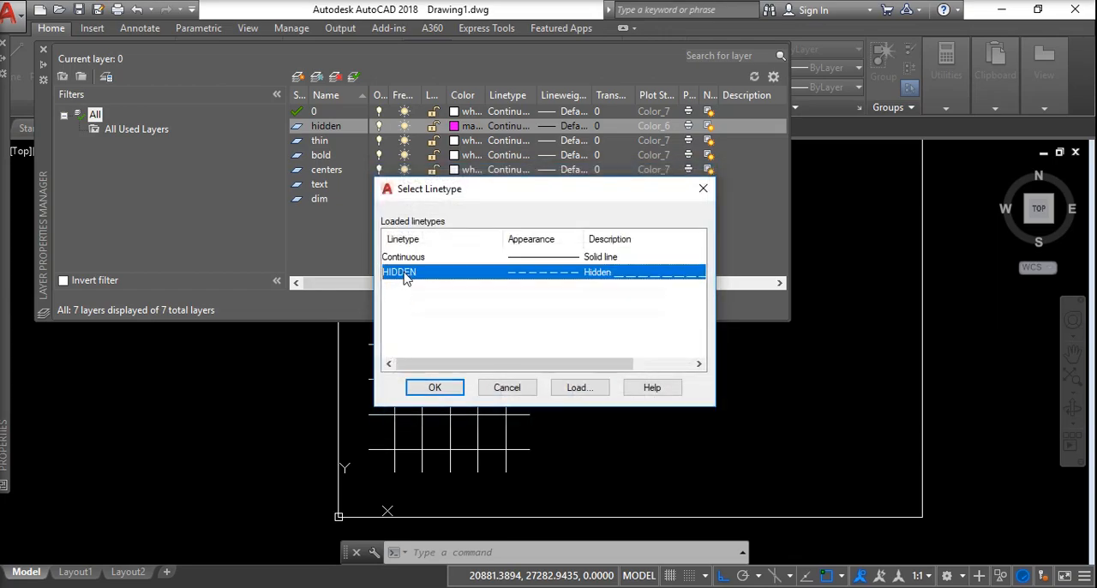
click(435, 388)
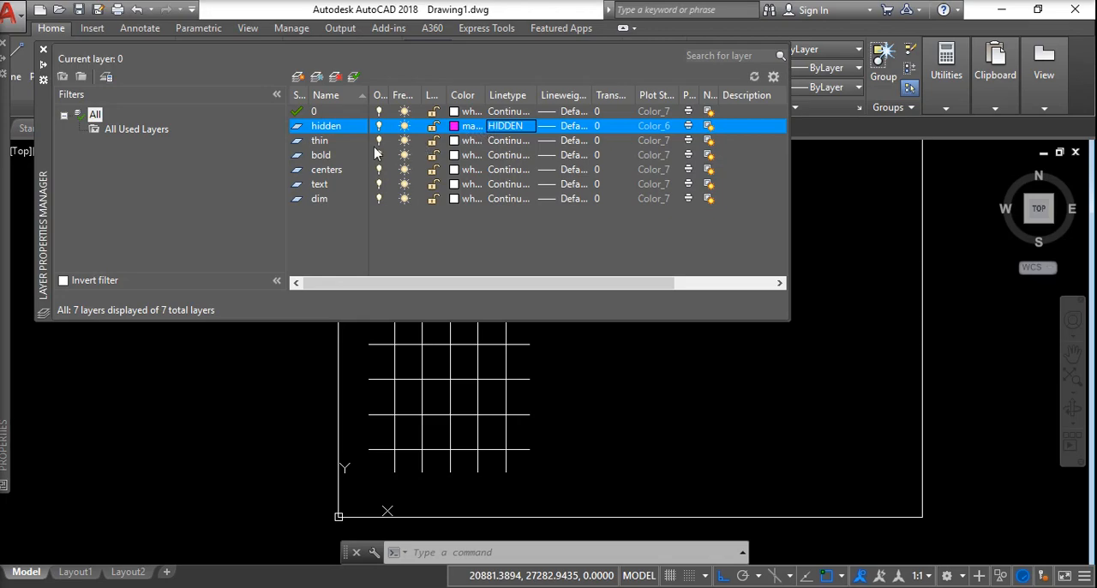
Set the color of the thin layer to magenta and of the bold layer to blue.
click(464, 143)
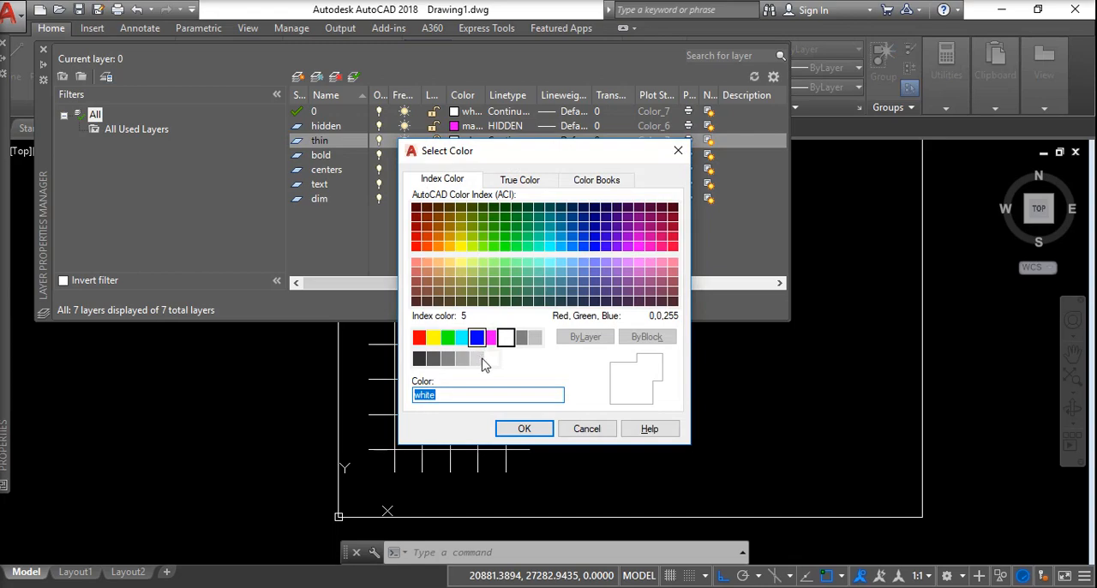
click(491, 338)
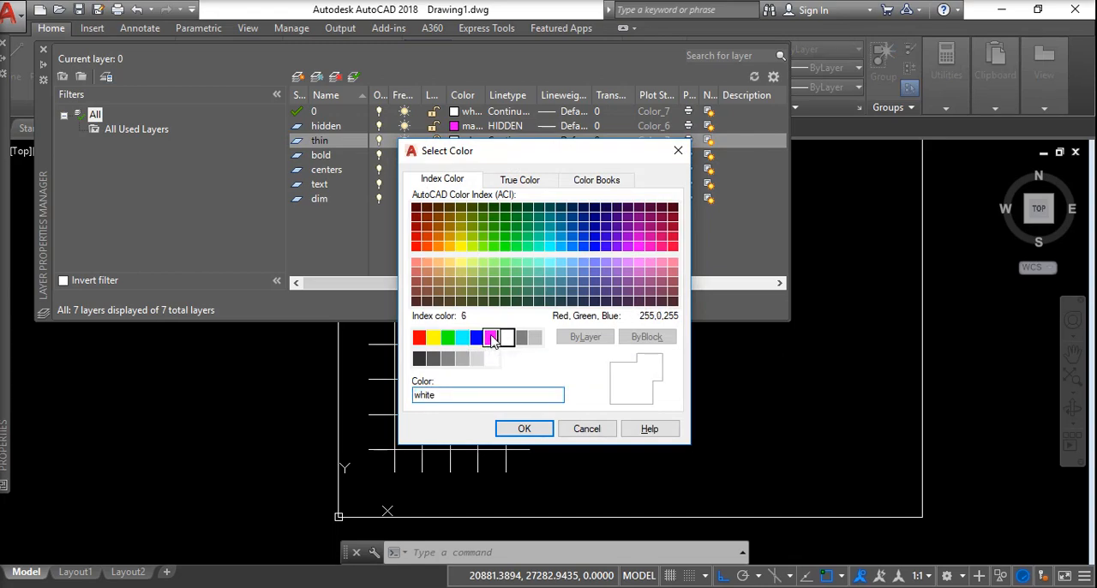
click(524, 428)
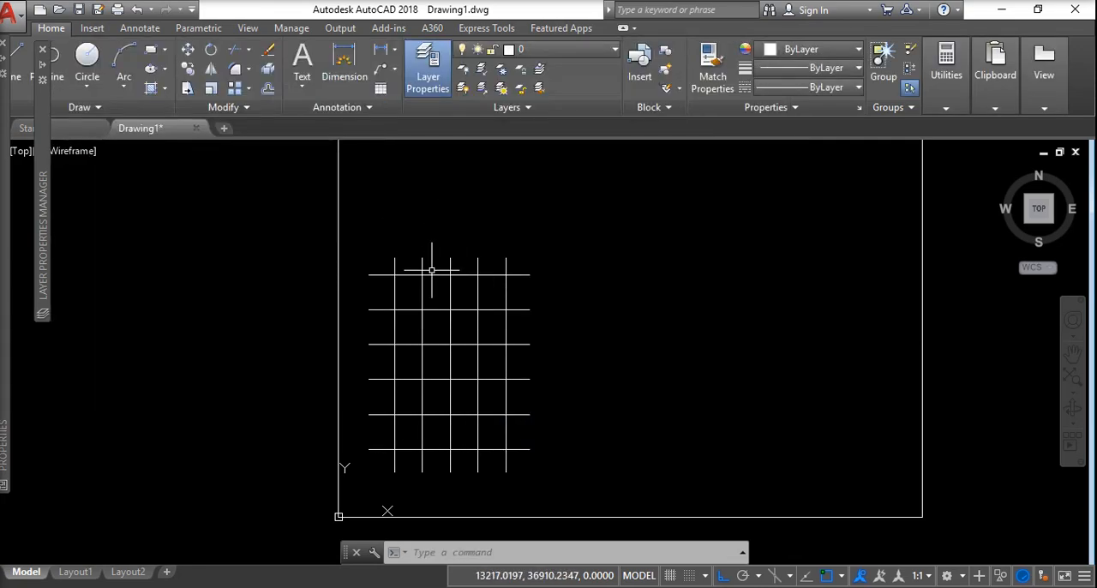
mouse_move(45, 178)
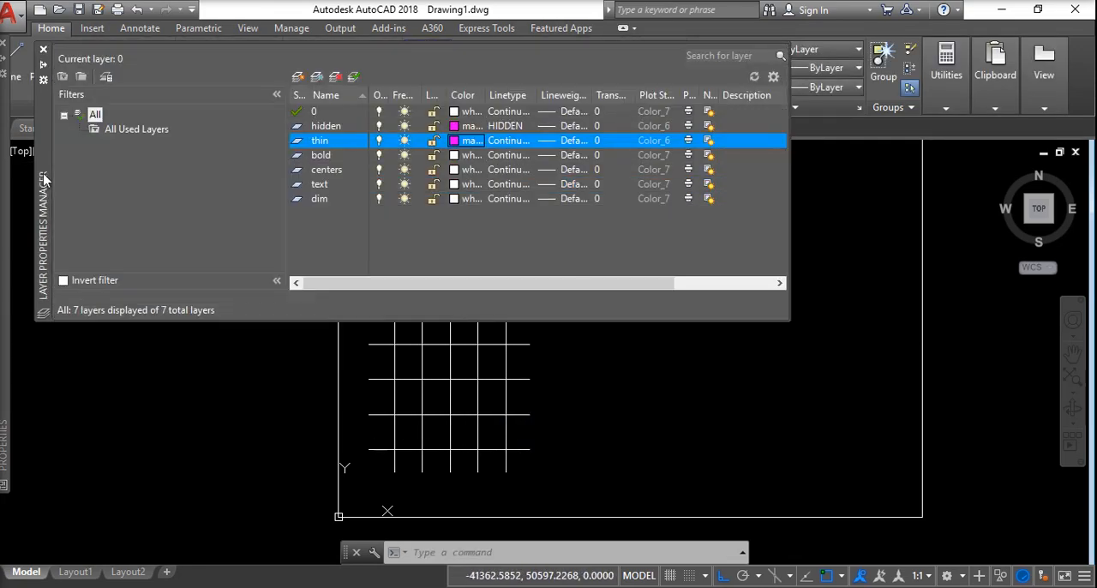
click(464, 155)
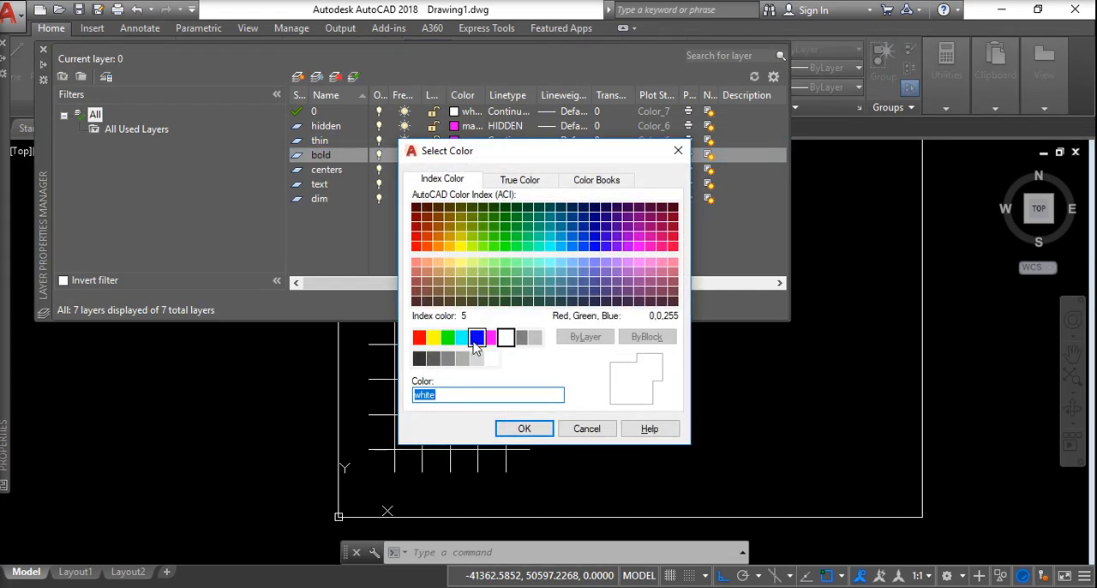
click(477, 339)
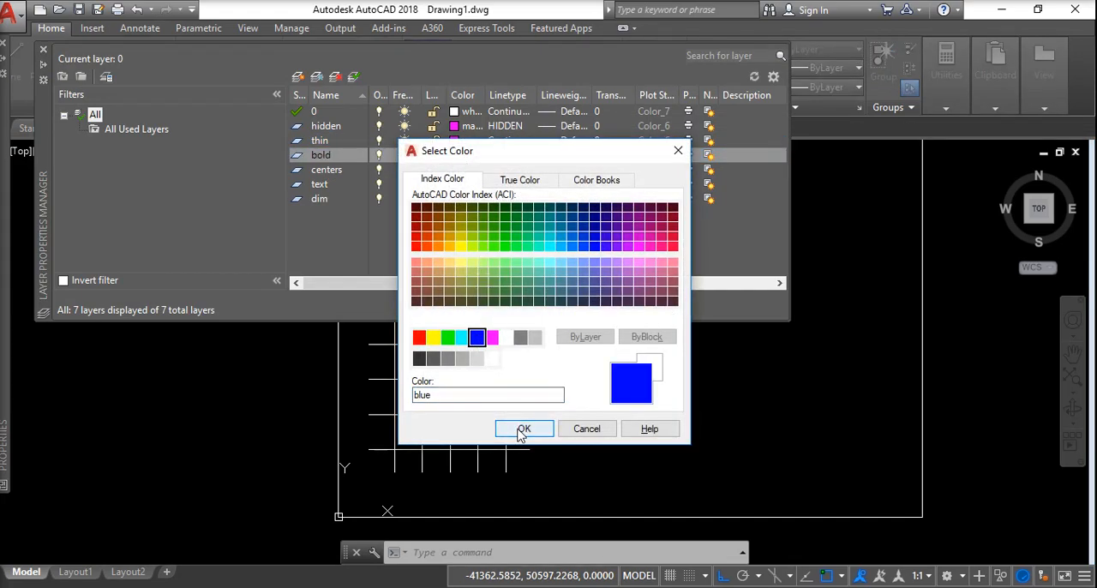
click(521, 428)
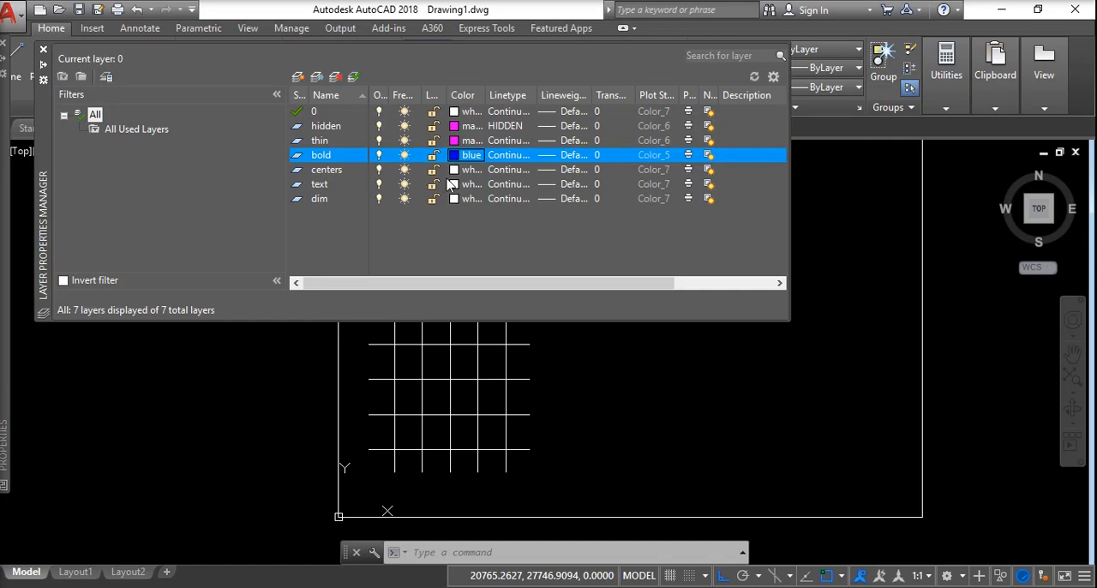
Set the color of the centers layer to gray, index color 8.
click(455, 169)
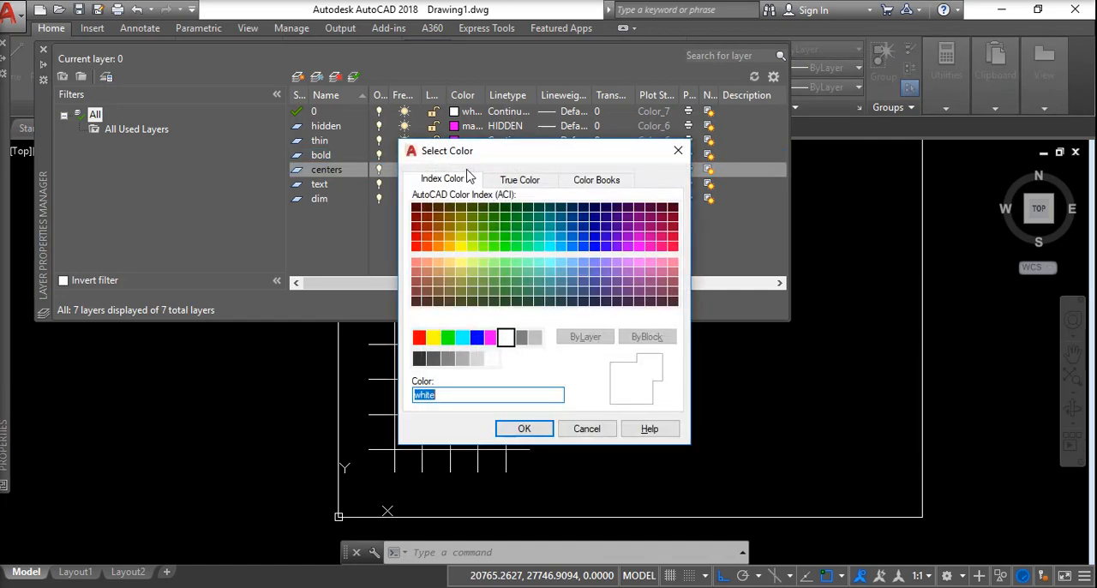
click(520, 337)
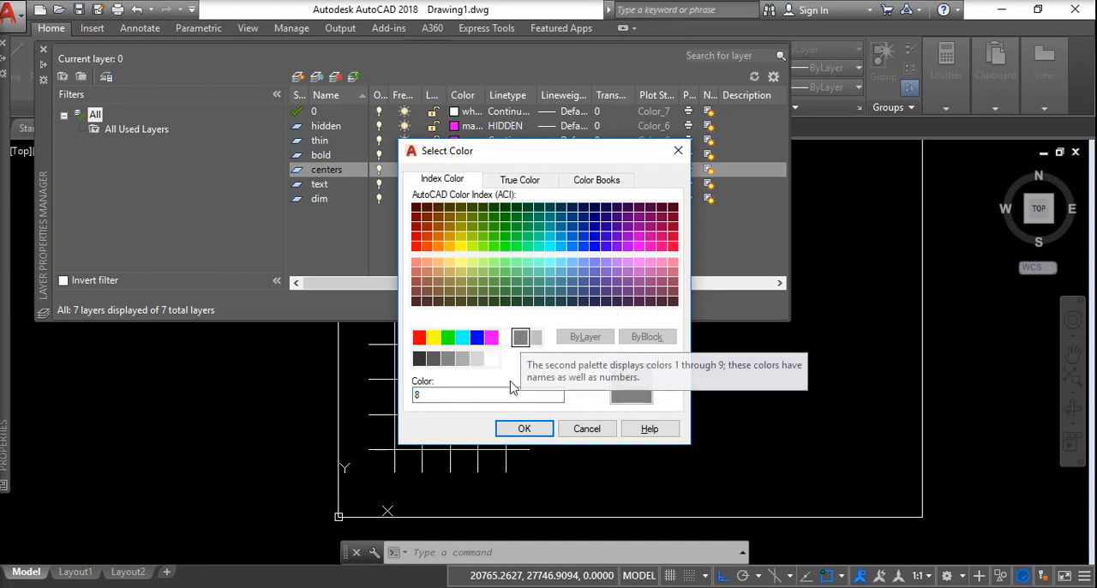
click(523, 429)
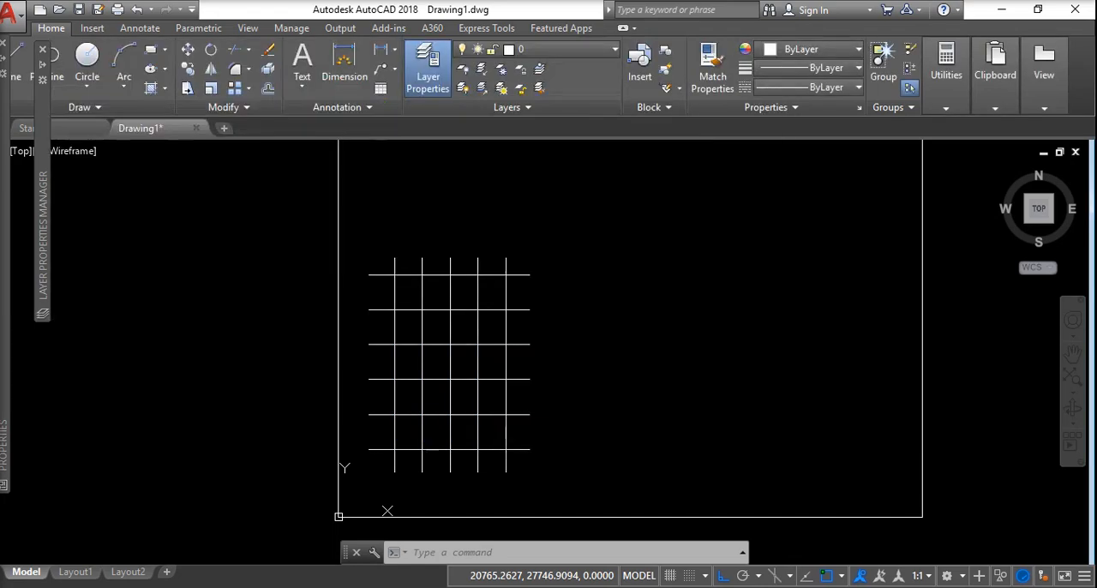